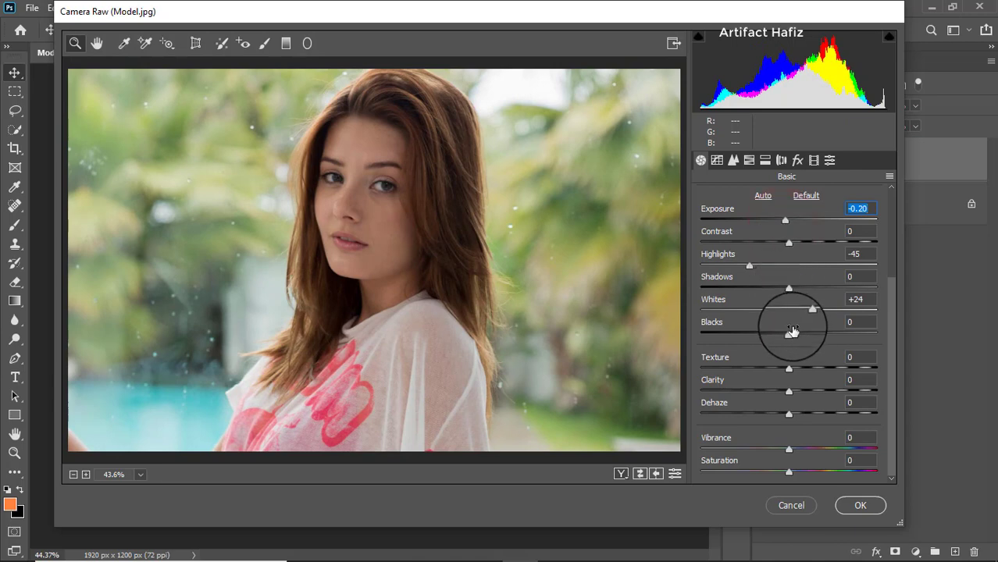
Adjust the basic tone settings: Blacks -44, Shadows +41, Exposure -0.10 and Clarity +9
left_click_drag(789, 334, 749, 337)
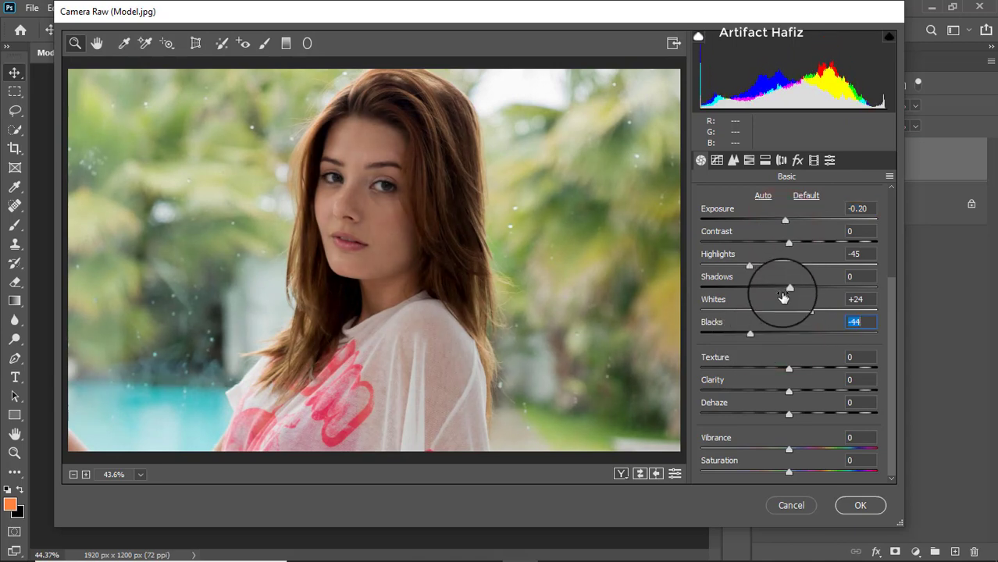
left_click_drag(786, 289, 825, 289)
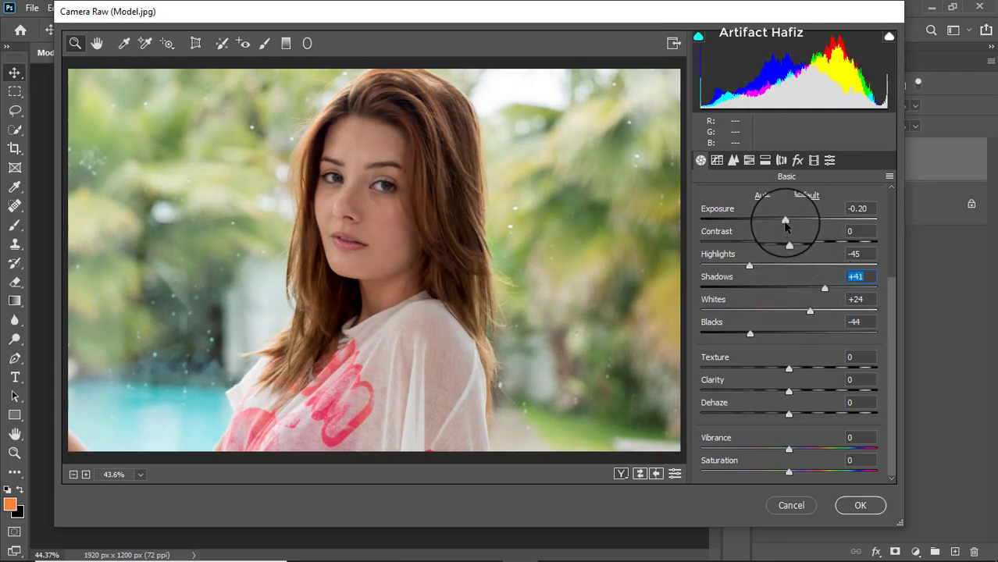
left_click_drag(785, 222, 788, 222)
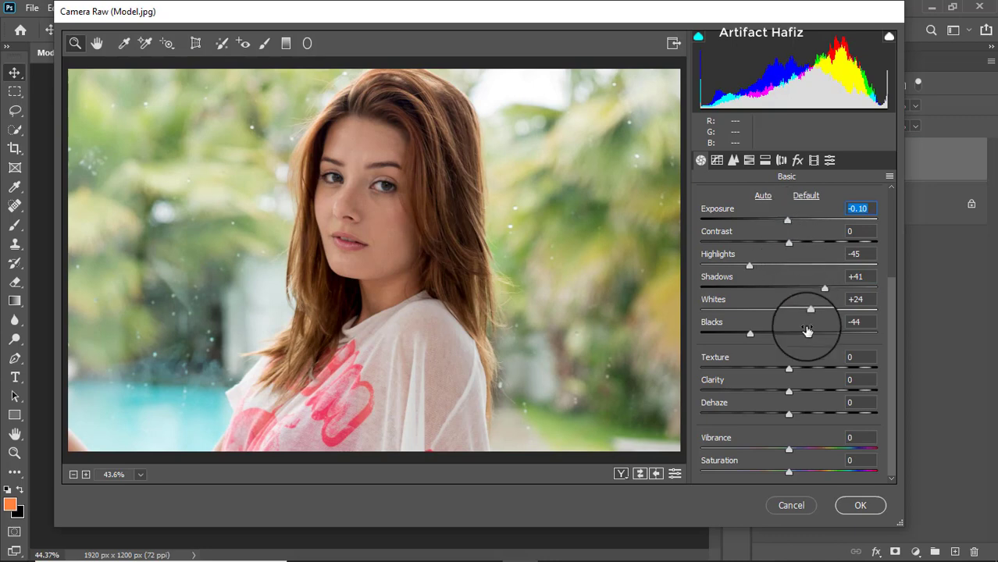
left_click_drag(789, 394, 797, 395)
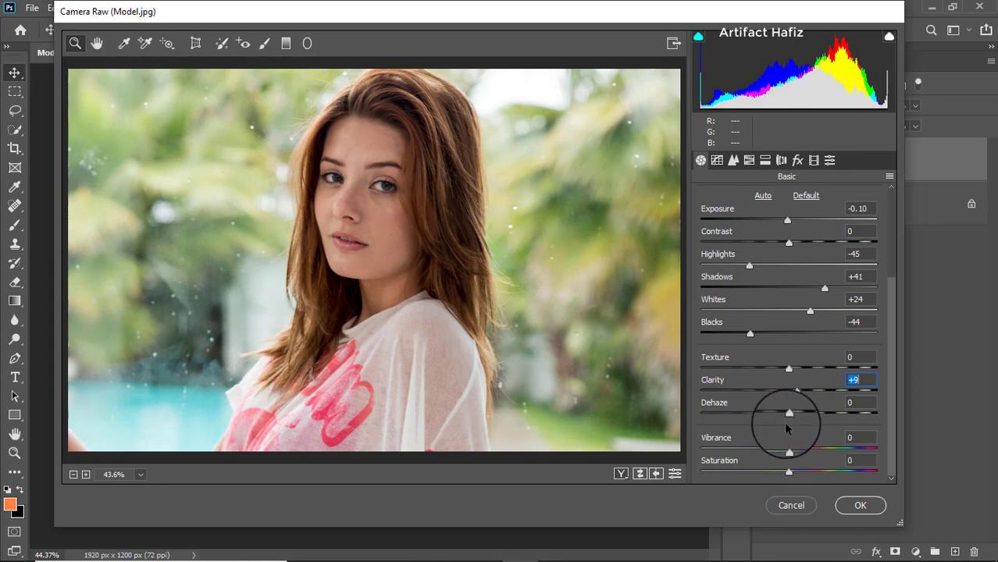
Set the HSL saturation to Reds +19, Oranges +6, Yellows -8, Greens -38, Aquas +21 and Blues +18
left_click(748, 160)
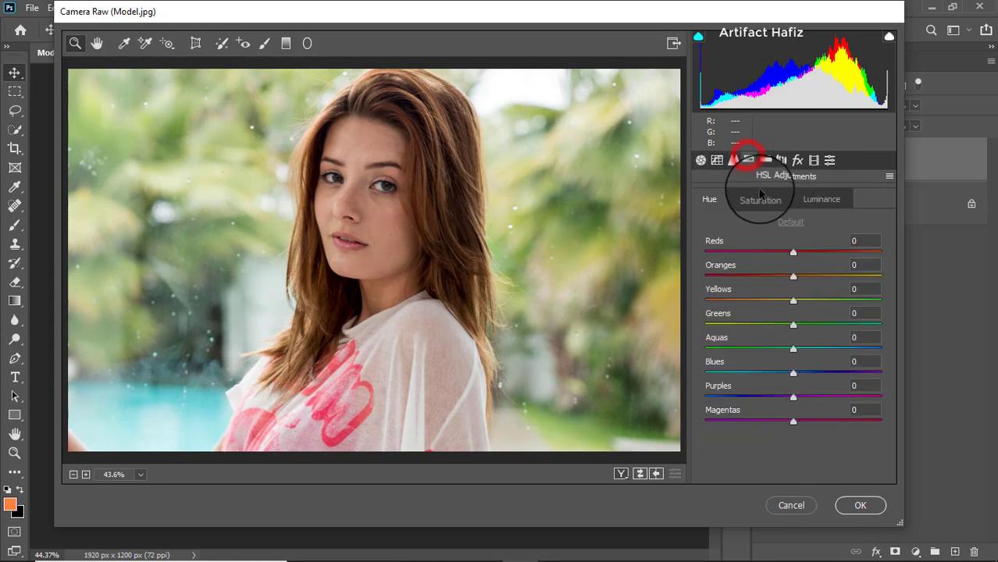
left_click(760, 199)
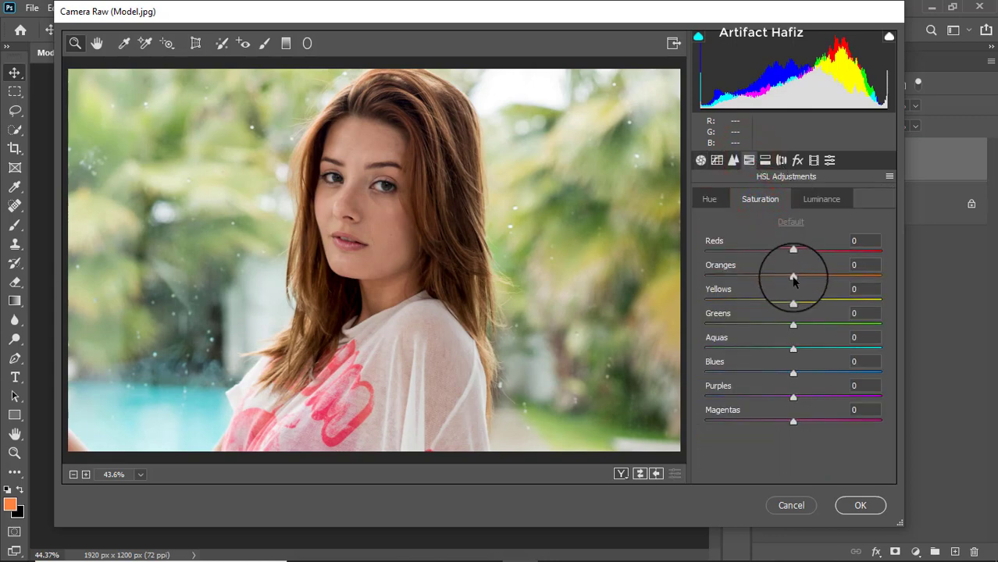
left_click_drag(818, 278, 812, 255)
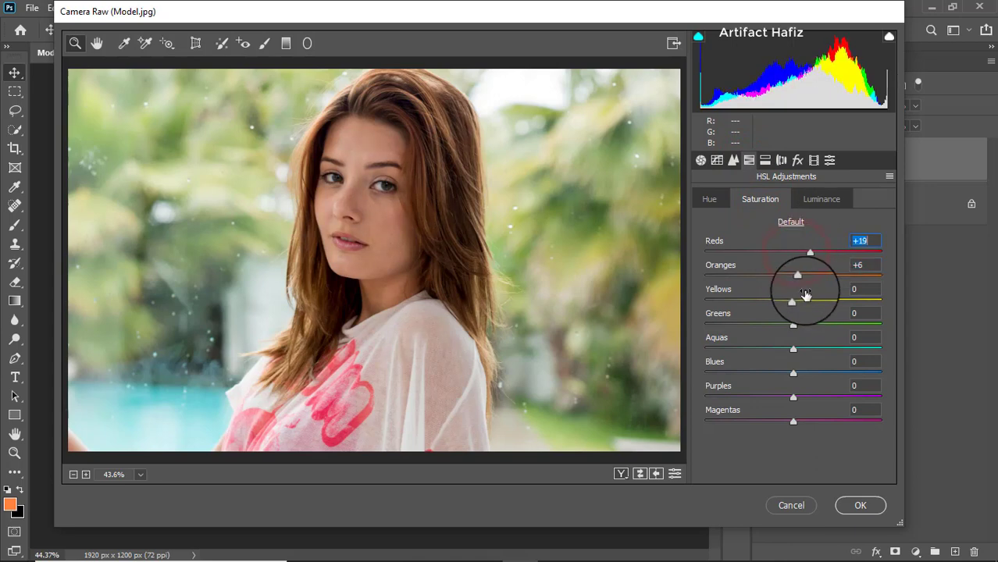
left_click_drag(793, 301, 759, 332)
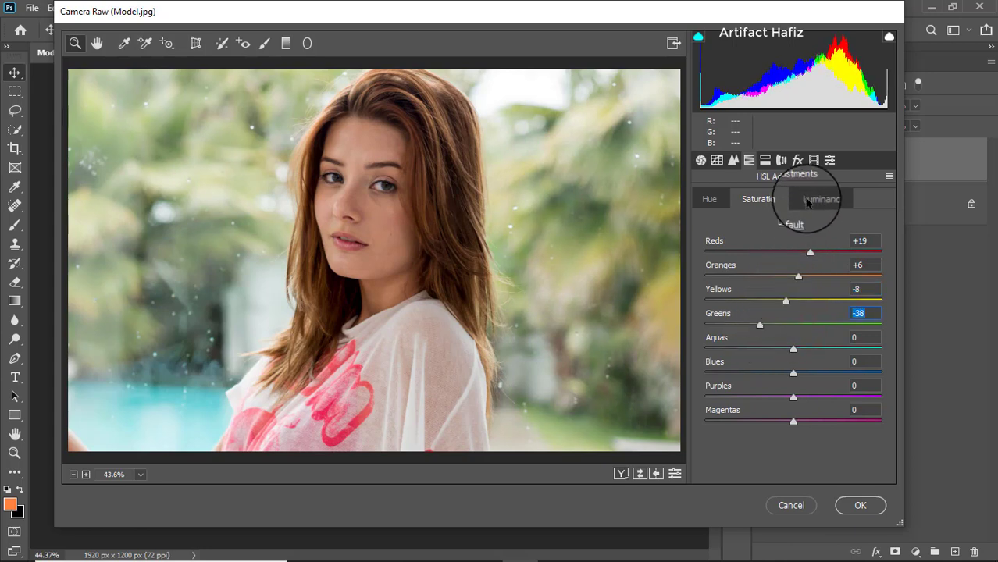
left_click_drag(794, 348, 809, 373)
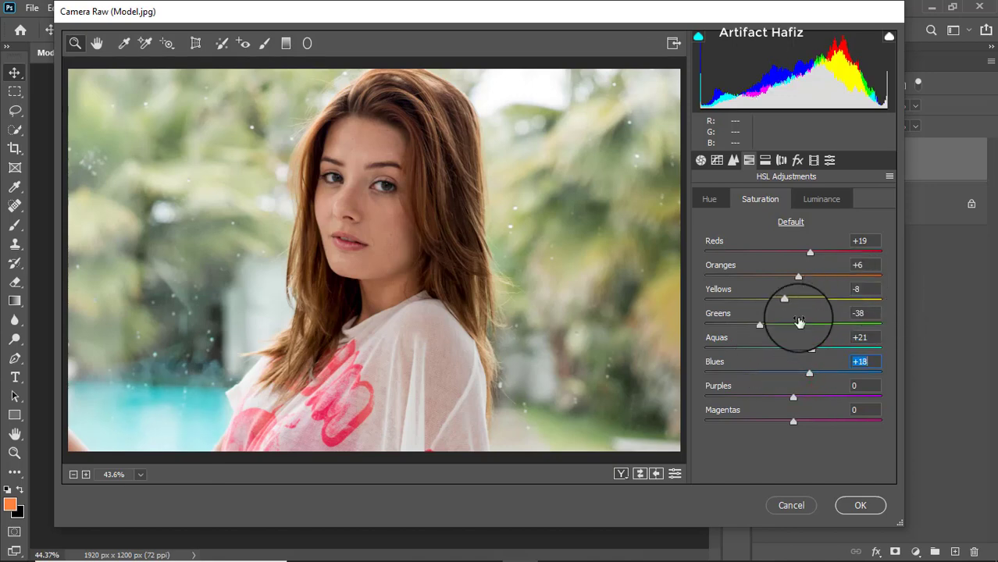
Set the HSL luminance to Oranges +25, Reds +4, Greens -82 and Yellows -5
left_click(812, 197)
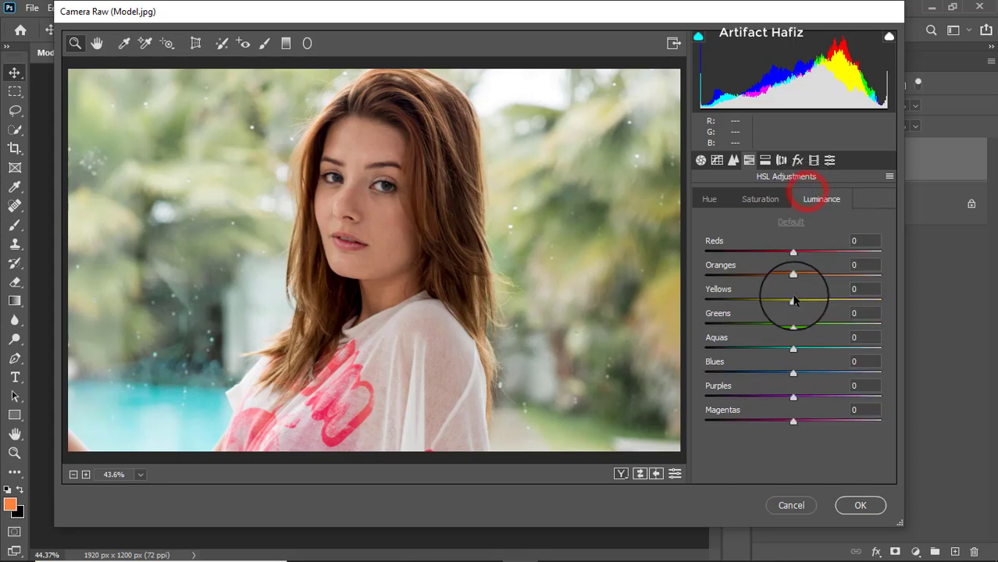
left_click_drag(793, 275, 817, 283)
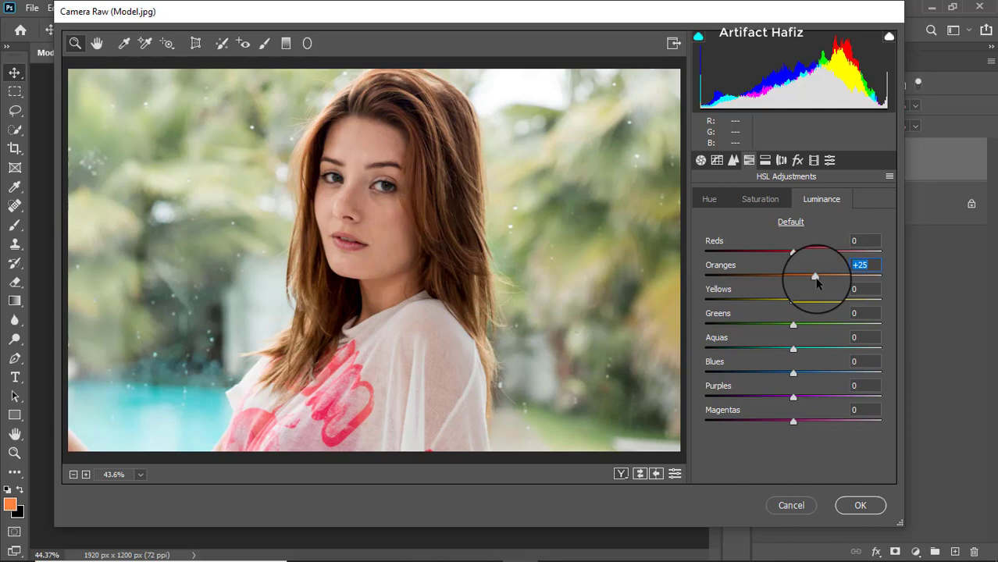
mouse_move(792, 254)
left_mouse_down()
mouse_move(801, 251)
mouse_move(790, 255)
left_mouse_up()
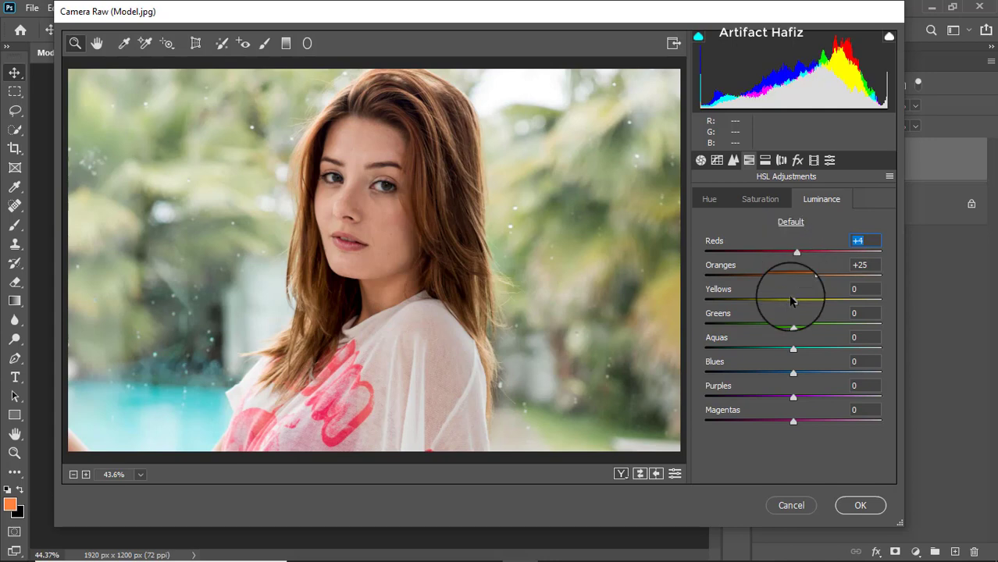
left_click_drag(793, 325, 719, 324)
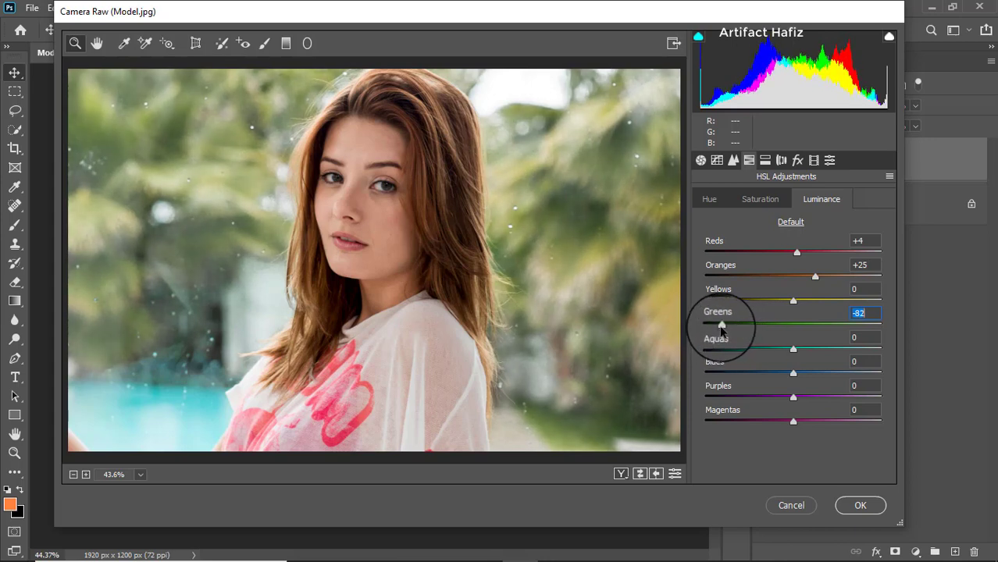
mouse_move(792, 300)
left_mouse_down()
mouse_move(742, 301)
mouse_move(788, 301)
left_mouse_up()
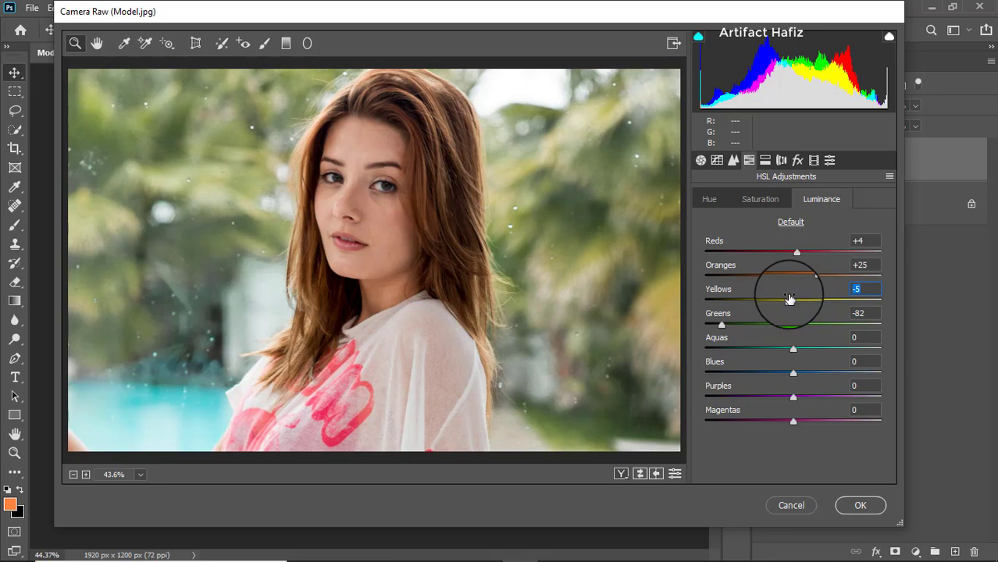
Shift the HSL hue of Greens to +5, Aquas to +13 and Blues to -38
left_click(709, 199)
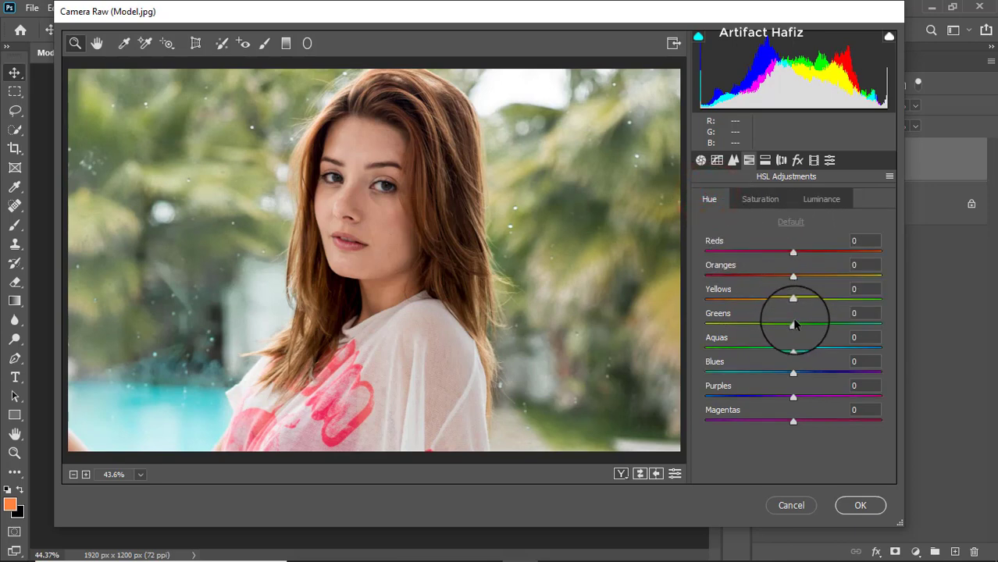
mouse_move(795, 325)
left_mouse_down()
mouse_move(759, 325)
mouse_move(802, 325)
left_mouse_up()
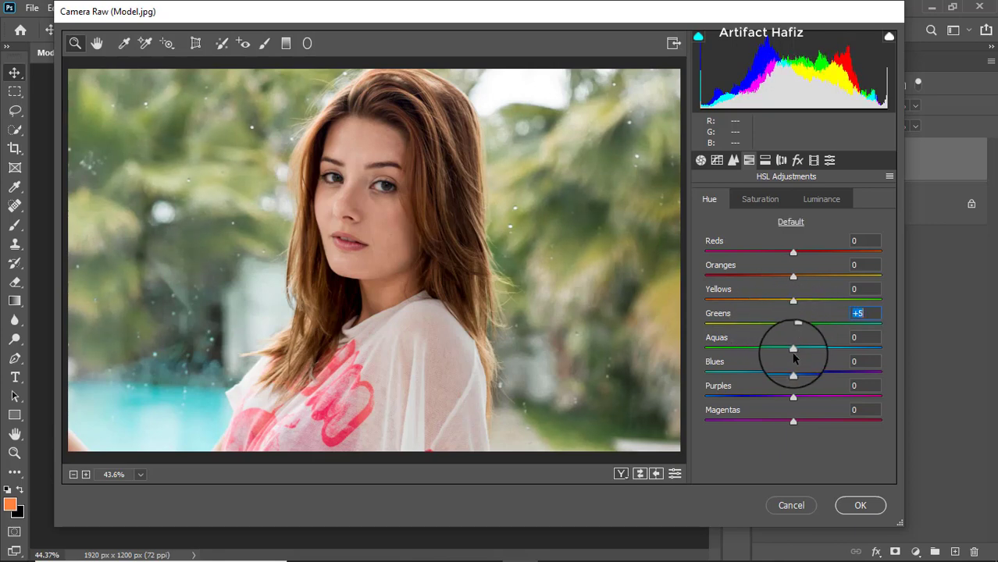
left_click_drag(793, 349, 762, 383)
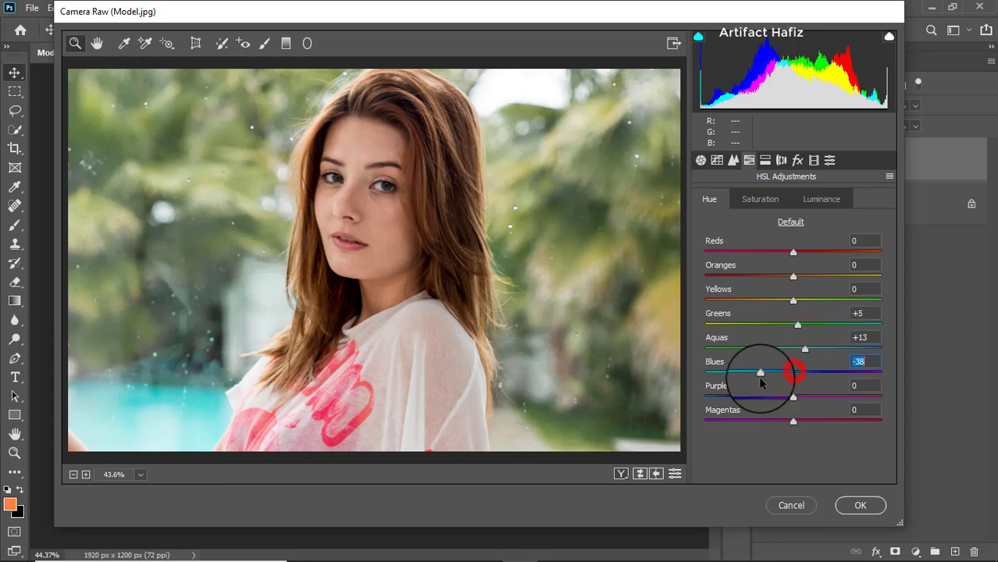
Set the sharpening amount to 18 and the luminance noise reduction to 8
left_click(732, 160)
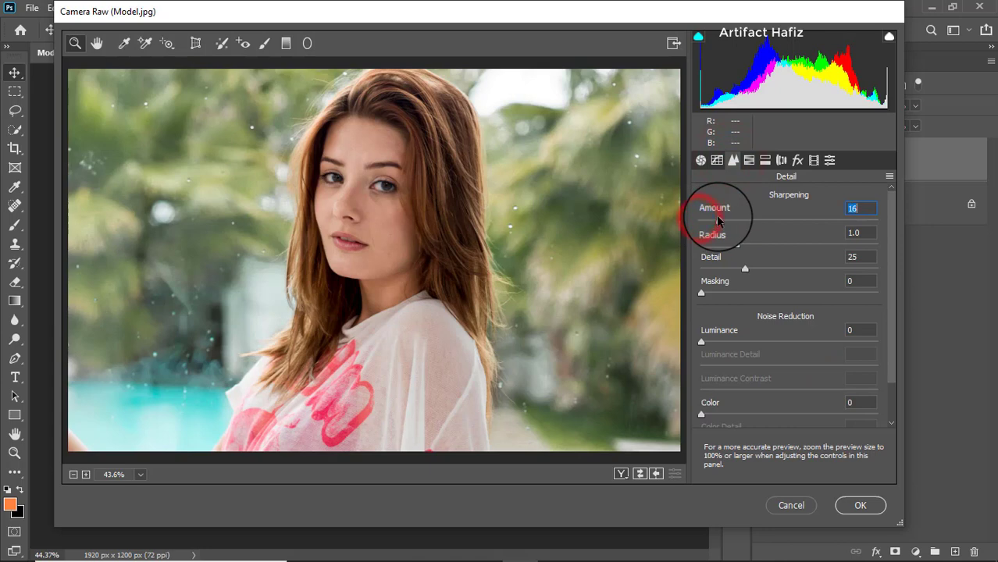
left_click_drag(719, 221, 681, 223)
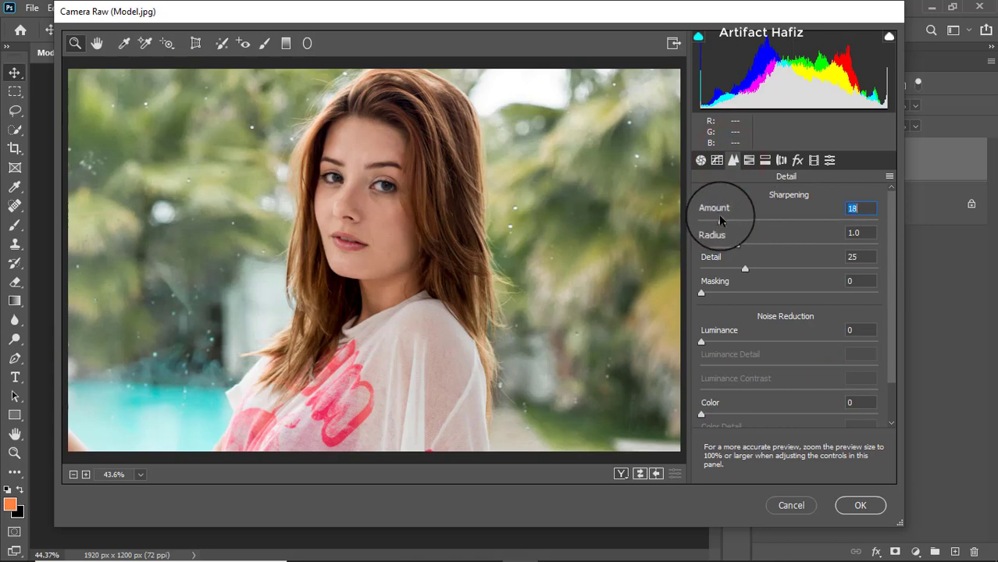
left_click_drag(701, 342, 717, 346)
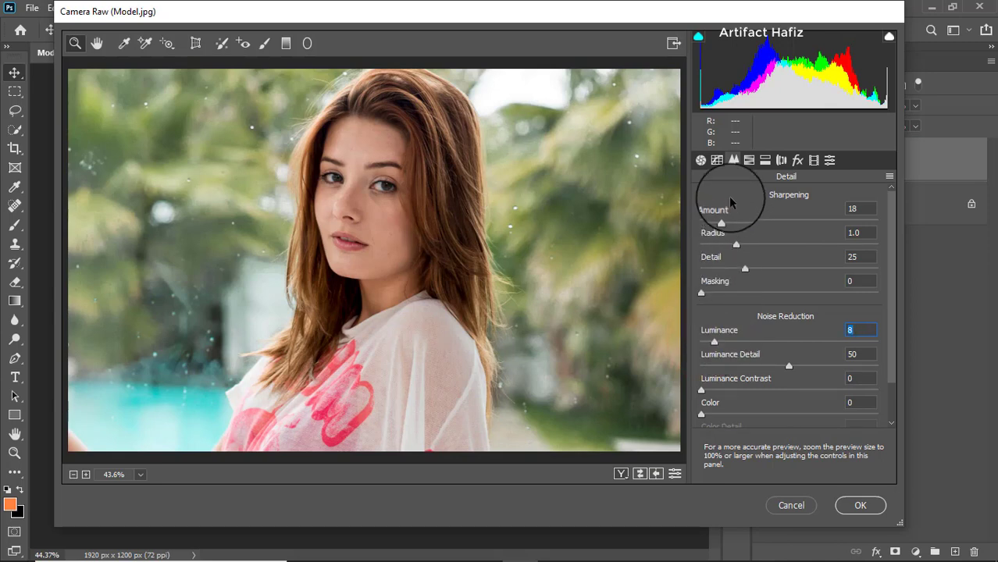
Shape the RGB point curve: raise the black point to output 9, anchor the lower quarter, and add an upper point at input 201, output 207
left_click(717, 160)
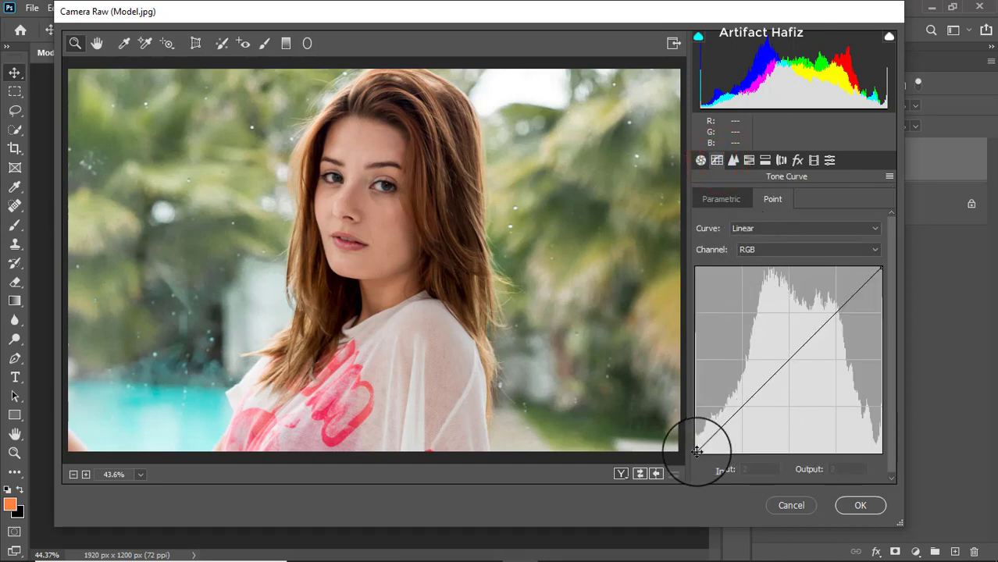
mouse_move(696, 452)
left_mouse_down()
mouse_move(691, 439)
mouse_move(689, 446)
left_mouse_up()
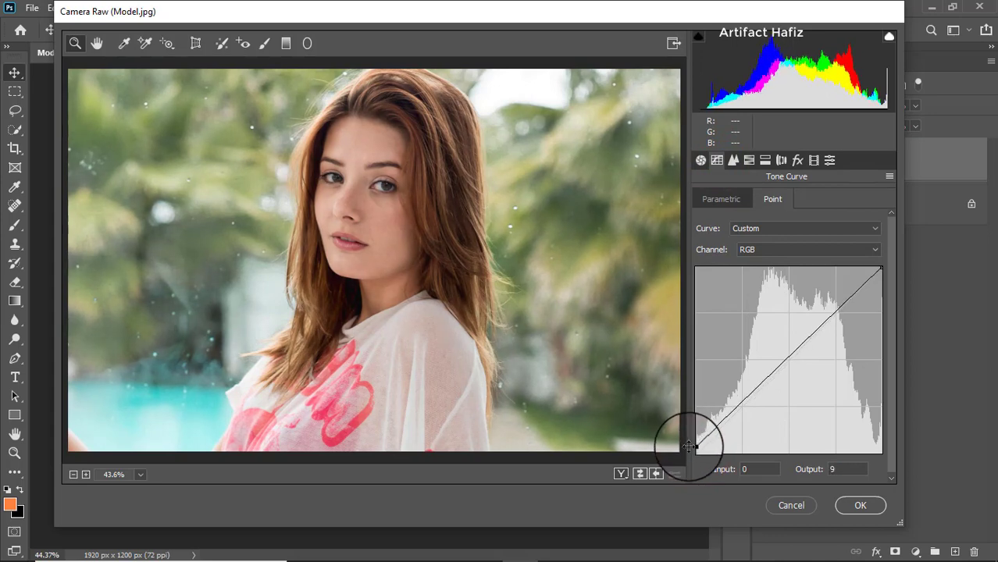
left_click(741, 405)
left_click(842, 306)
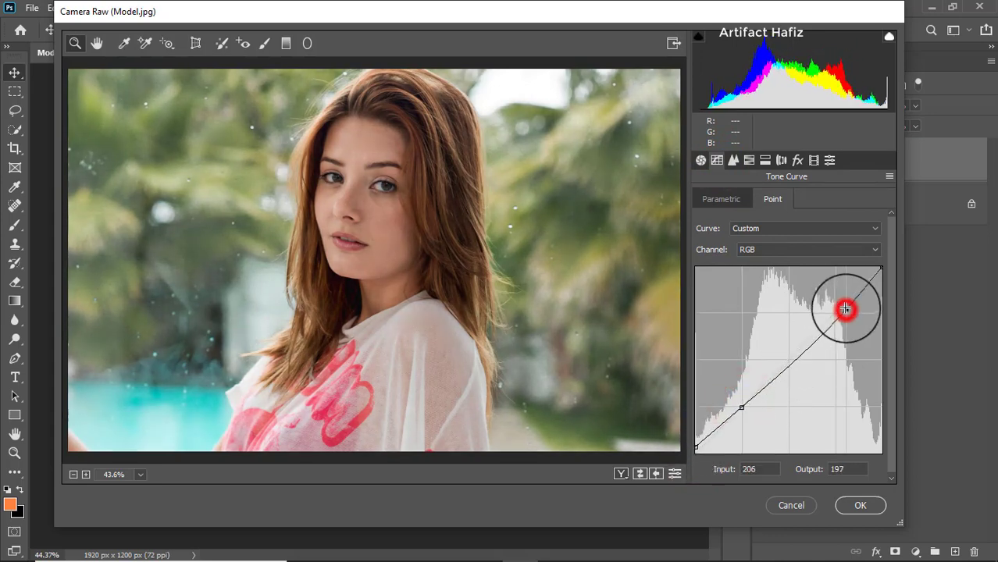
left_click_drag(841, 304, 842, 301)
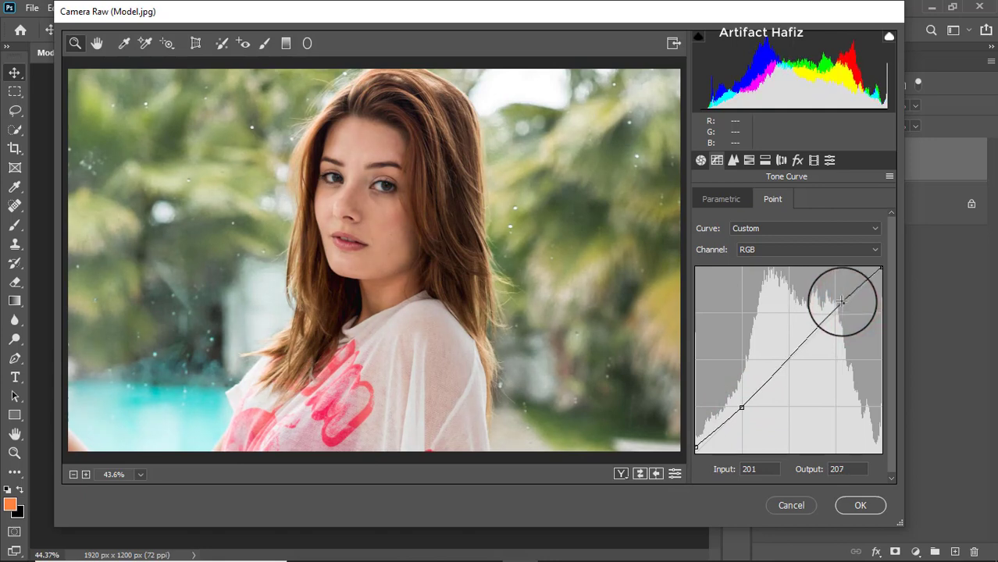
Move the black point of the Blue channel's point curve to input 2, output 0
left_click(780, 249)
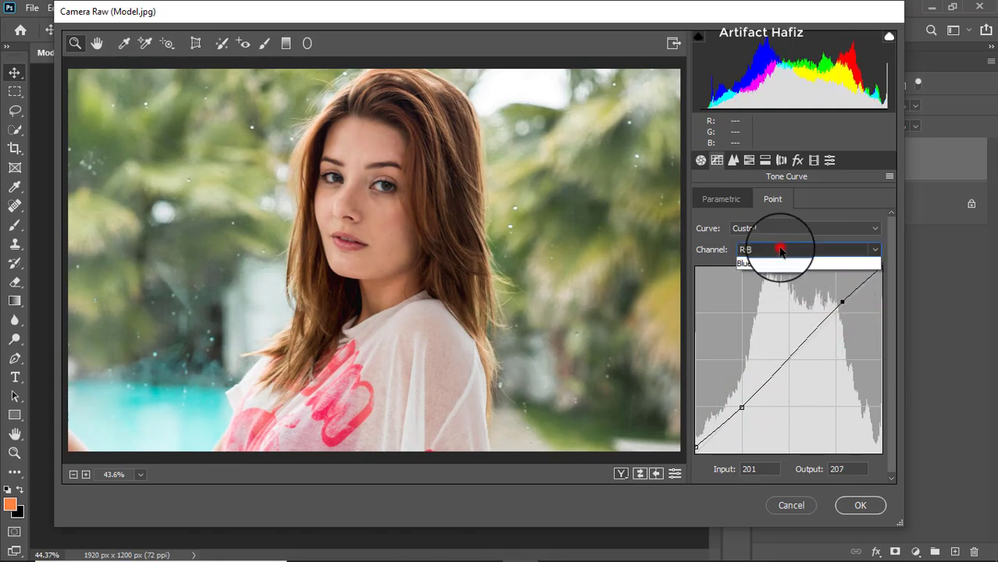
left_click(762, 295)
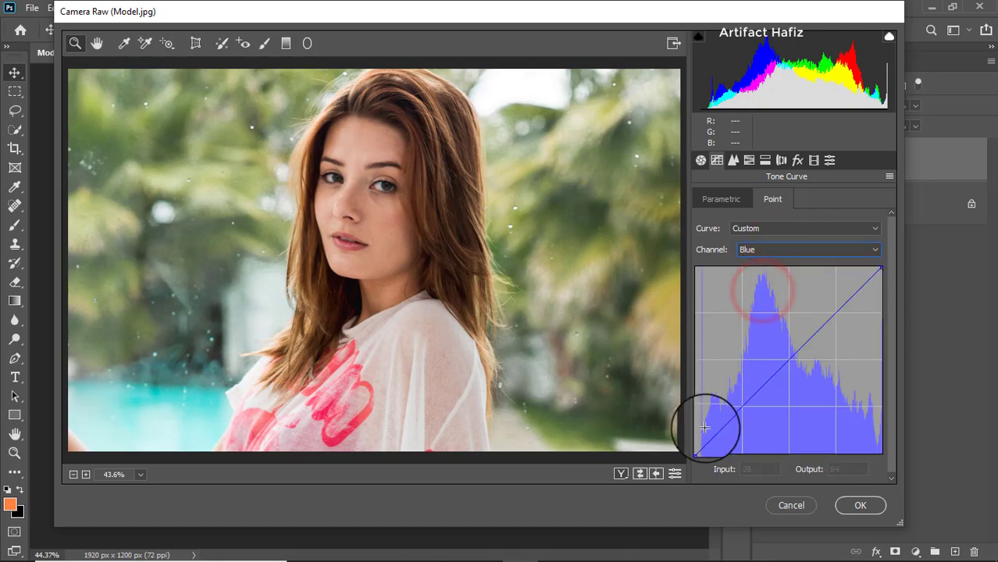
left_click_drag(696, 453, 696, 457)
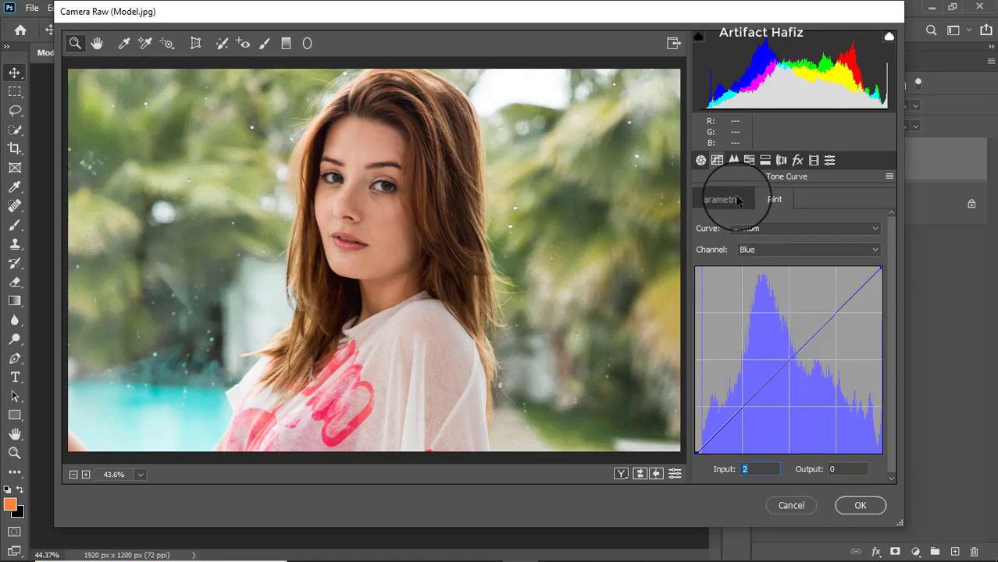
Tint the shadows with split toning, using hue 278 and saturation 6
left_click(766, 161)
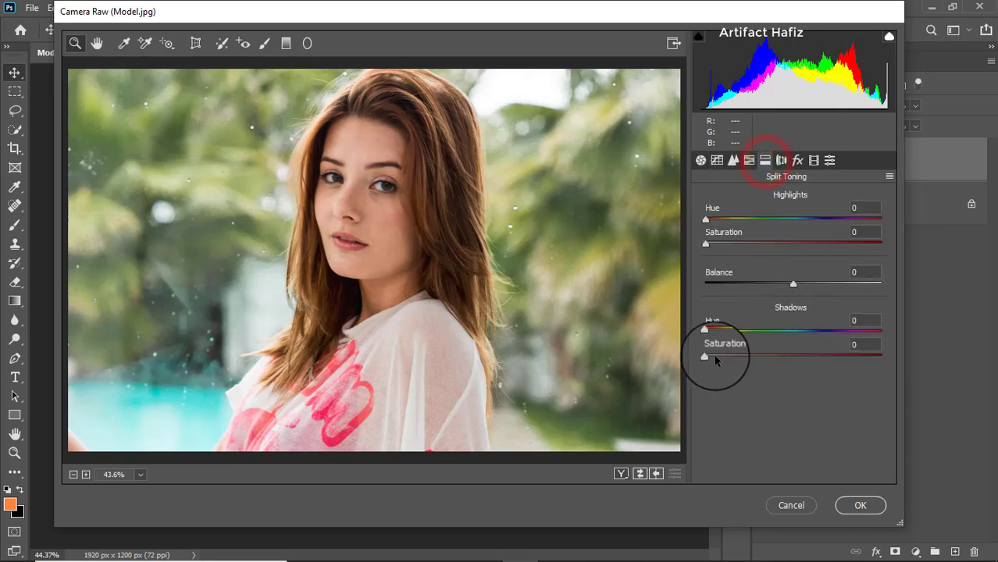
left_click_drag(707, 356, 746, 358)
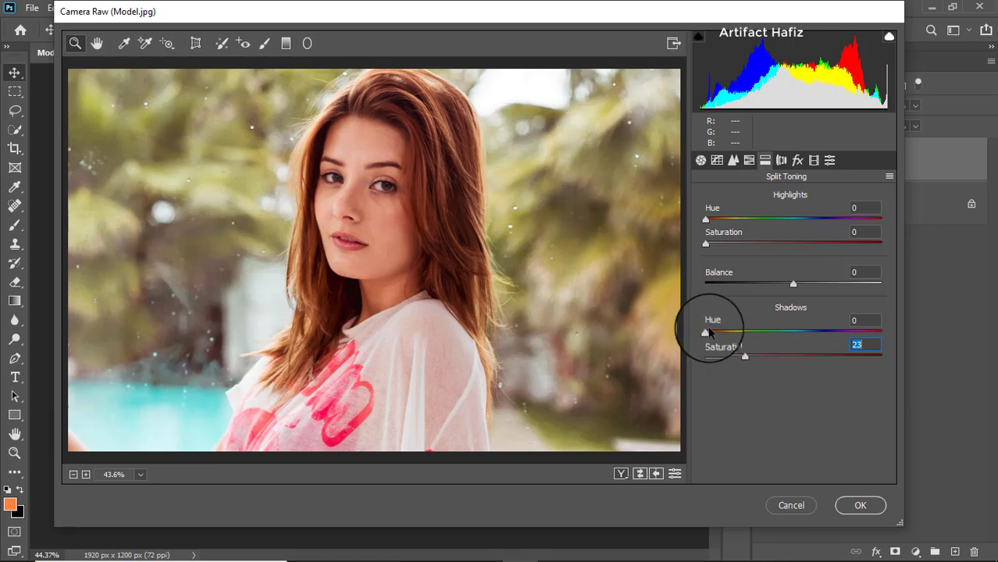
left_click_drag(709, 331, 841, 332)
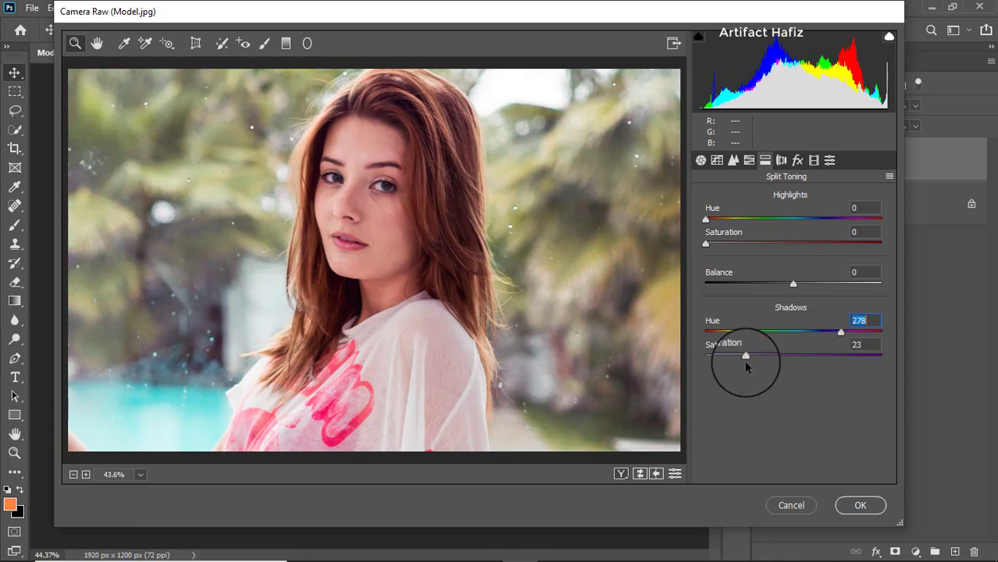
left_click_drag(752, 357, 717, 359)
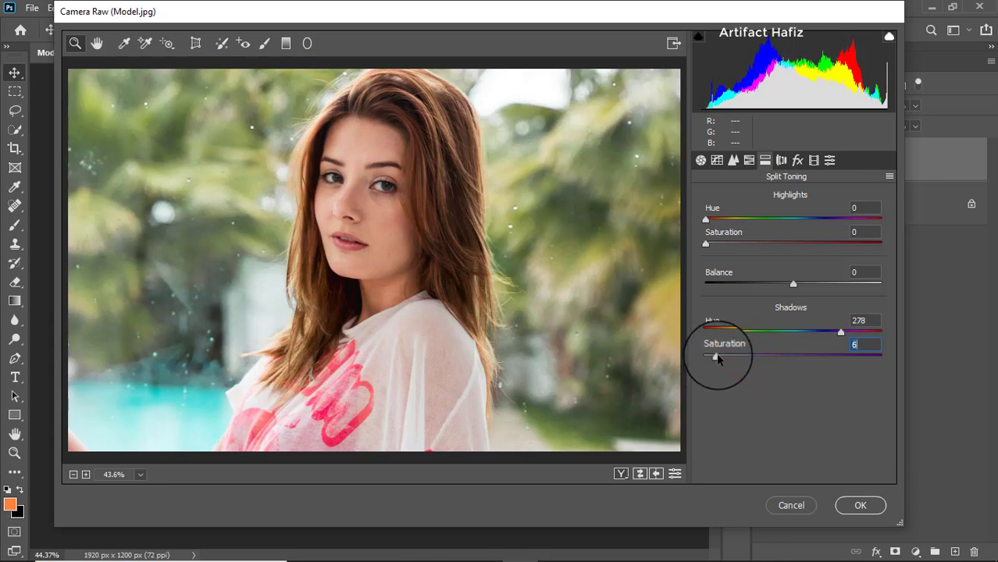
Move the upper point of the RGB point curve to input 199, output 209
left_click(717, 160)
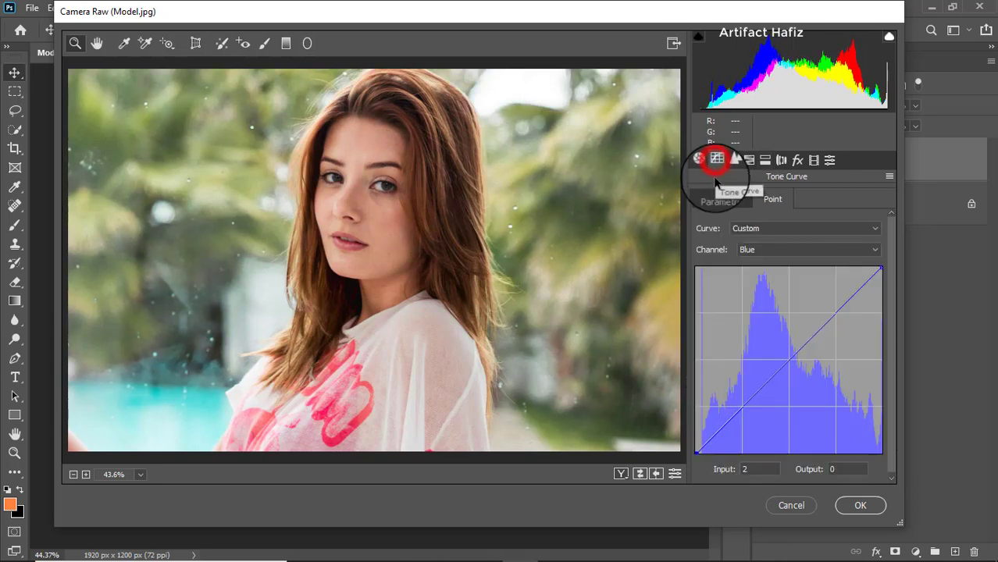
left_click(752, 250)
left_click(752, 259)
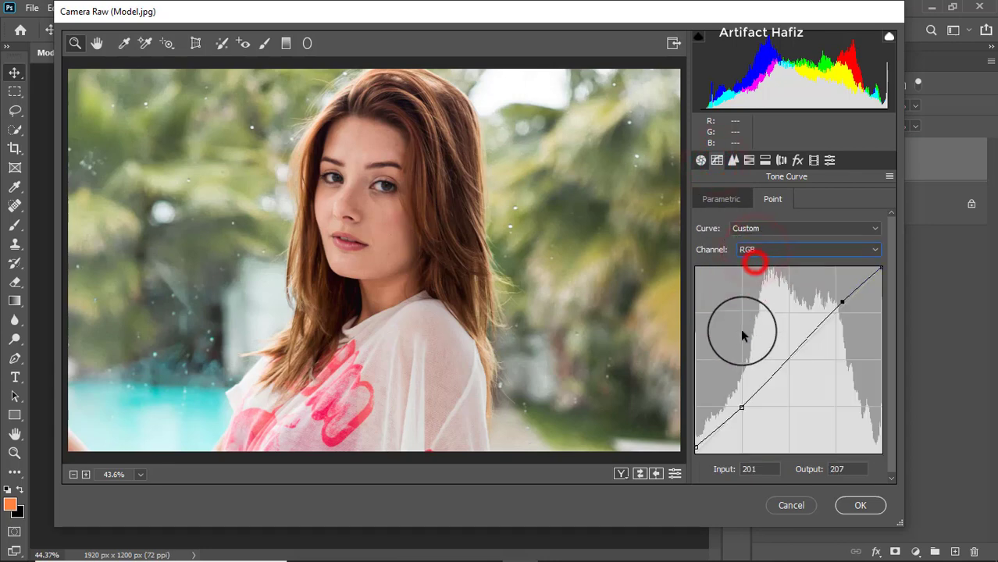
left_click_drag(842, 298, 841, 301)
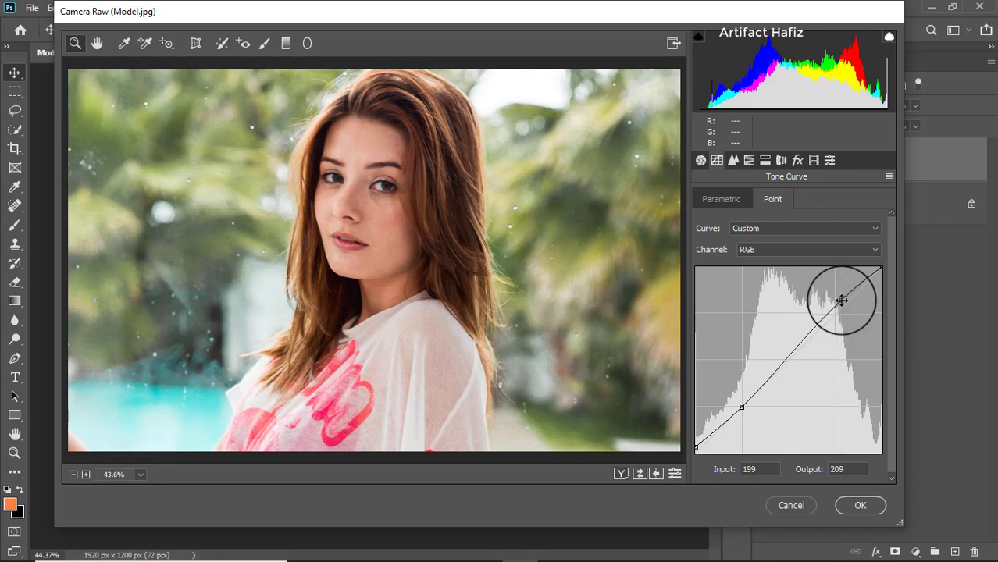
Calibrate the primaries: set Red Primary hue to -3, Green Primary hue to +4 and Blue Primary hue to +12
left_click(814, 160)
mouse_move(791, 301)
left_mouse_down()
mouse_move(780, 301)
mouse_move(789, 305)
left_mouse_up()
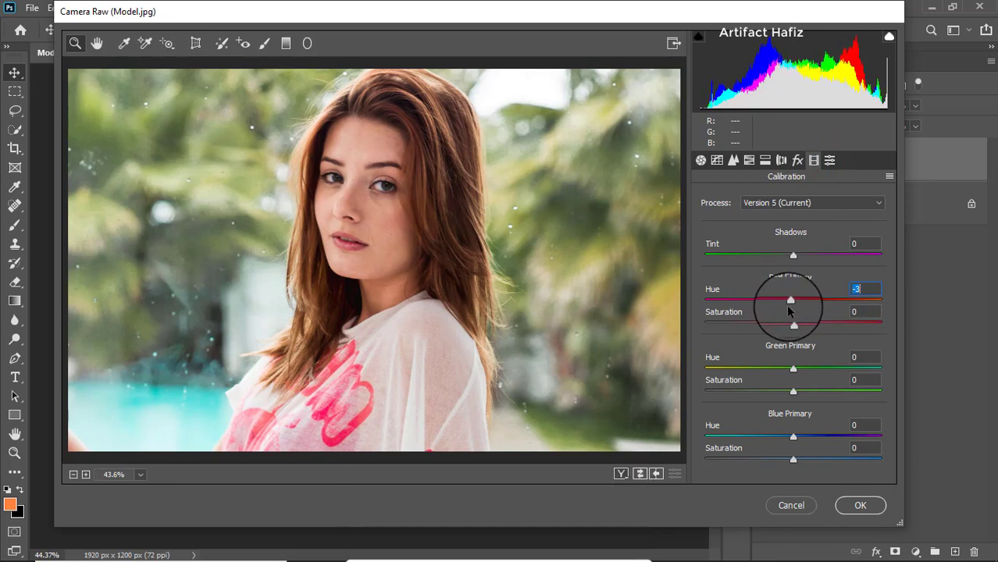
mouse_move(795, 367)
left_mouse_down()
mouse_move(804, 368)
mouse_move(768, 367)
mouse_move(798, 376)
mouse_move(795, 368)
left_mouse_up()
mouse_move(795, 434)
left_mouse_down()
mouse_move(785, 437)
mouse_move(804, 437)
left_mouse_up()
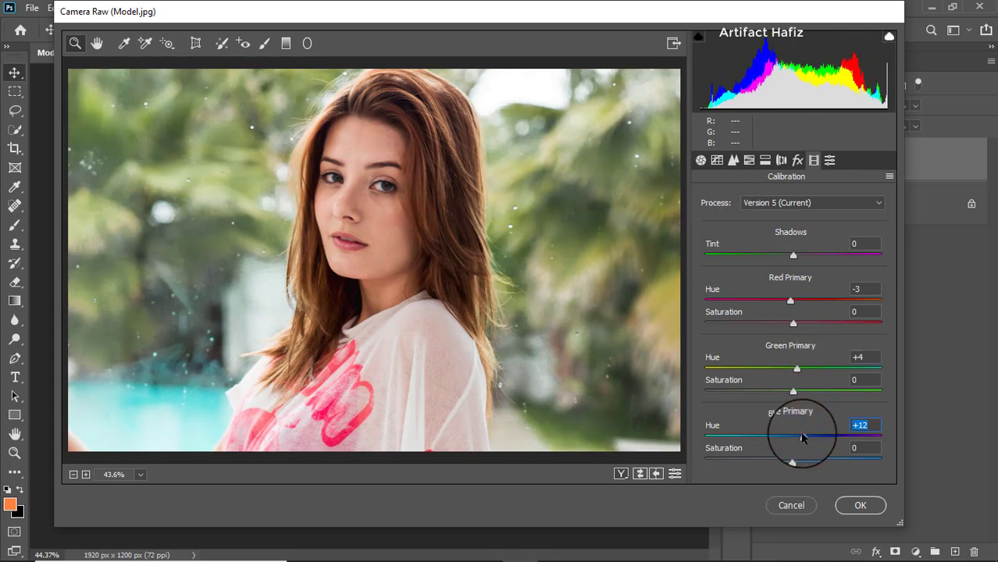
Lower the basic exposure to -0.40 and apply the Camera Raw grade to the layer
left_click(701, 160)
scroll(764, 267, "up", 3)
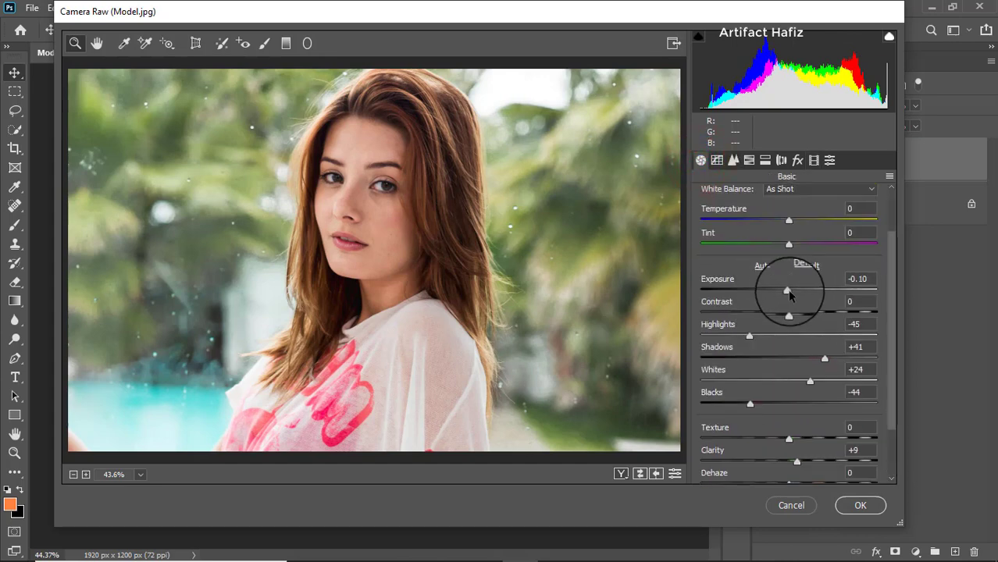
left_click_drag(789, 292, 784, 292)
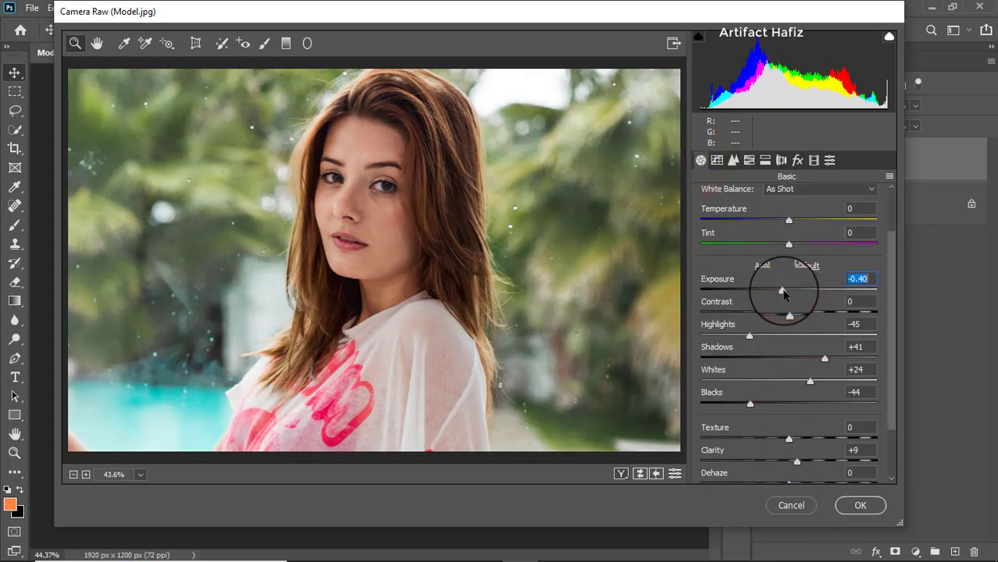
left_click(856, 504)
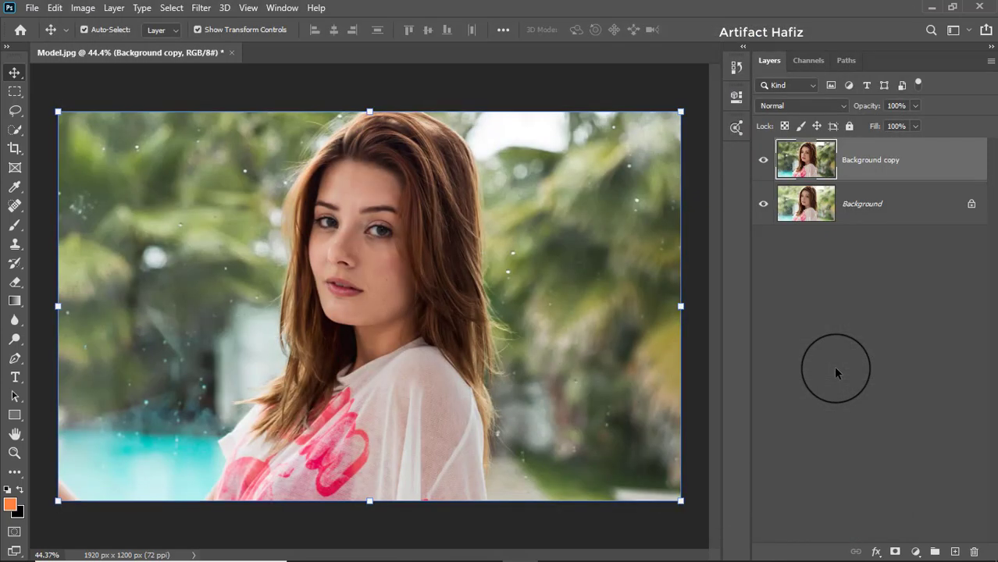
Compare the graded Background copy with the original image by hiding and showing the layer twice
left_click(762, 160)
left_click(763, 160)
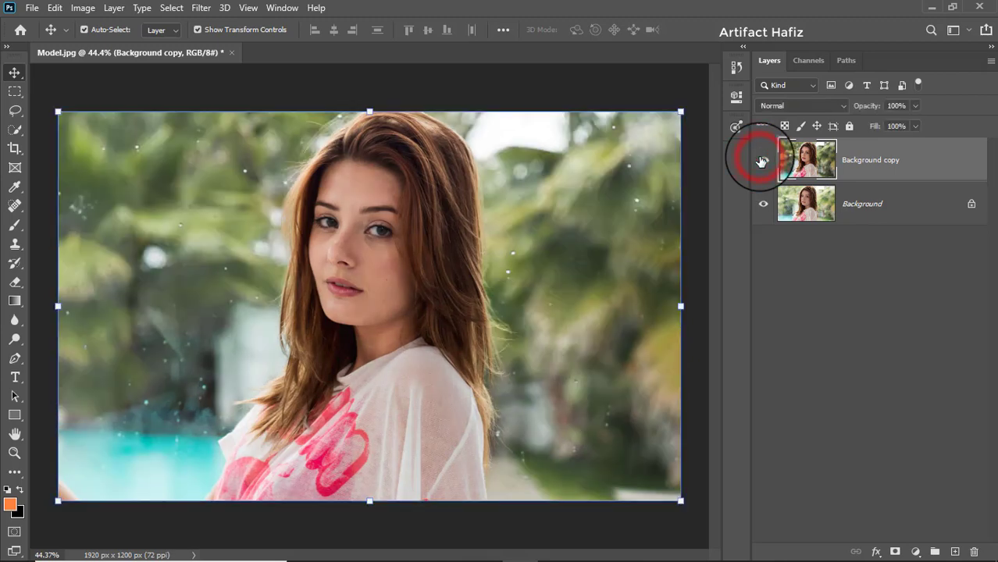
left_click(762, 160)
left_click(762, 160)
Add a Curves adjustment layer above Background copy and shape a gentle RGB S-curve with slightly lowered shadows and raised highlights
left_click(893, 163)
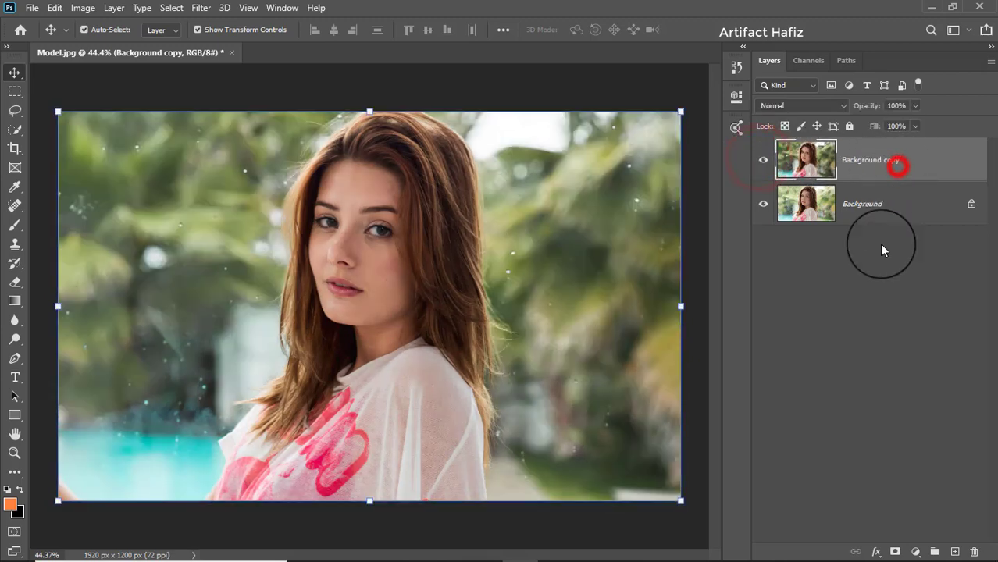
left_click(914, 552)
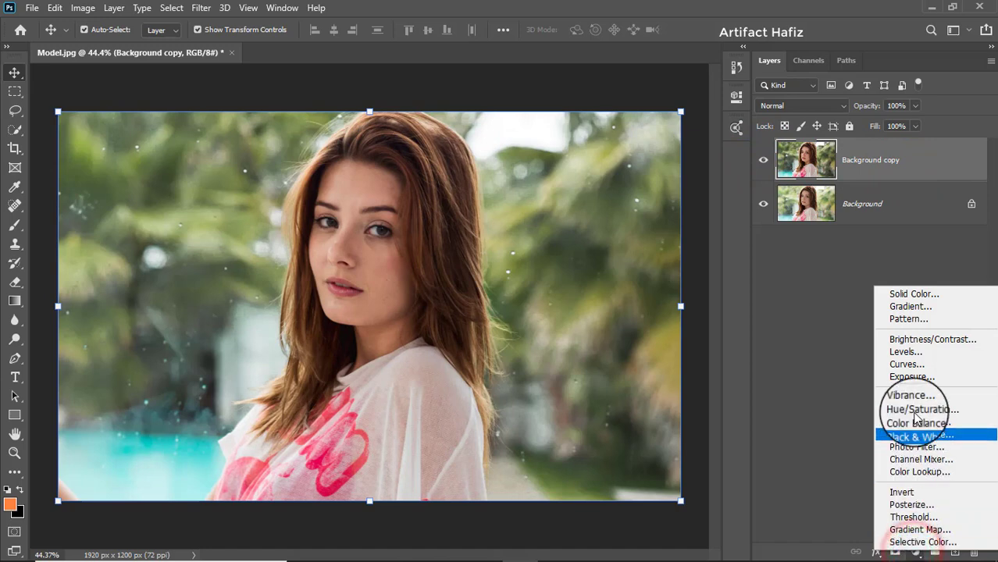
left_click(912, 369)
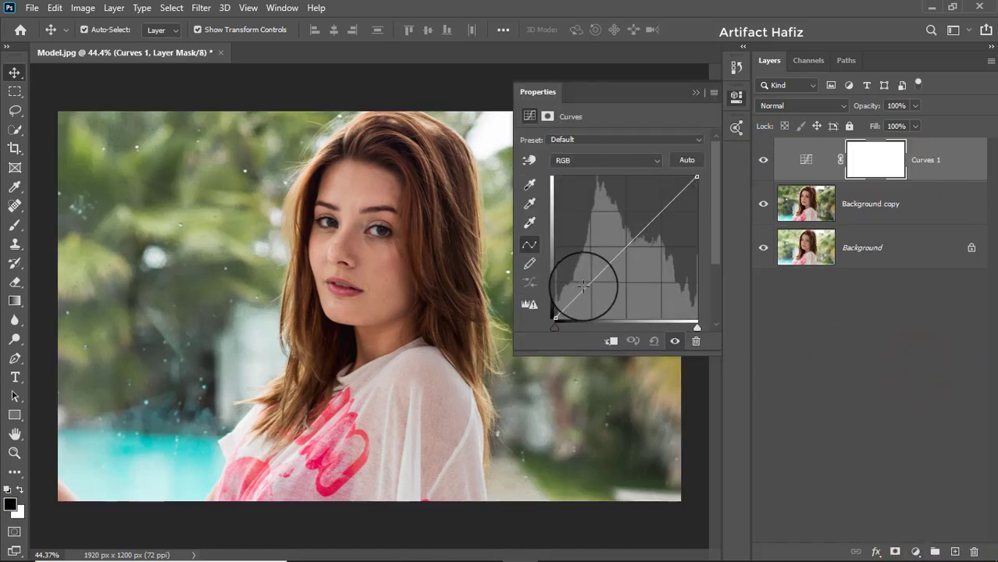
left_click_drag(590, 286, 593, 287)
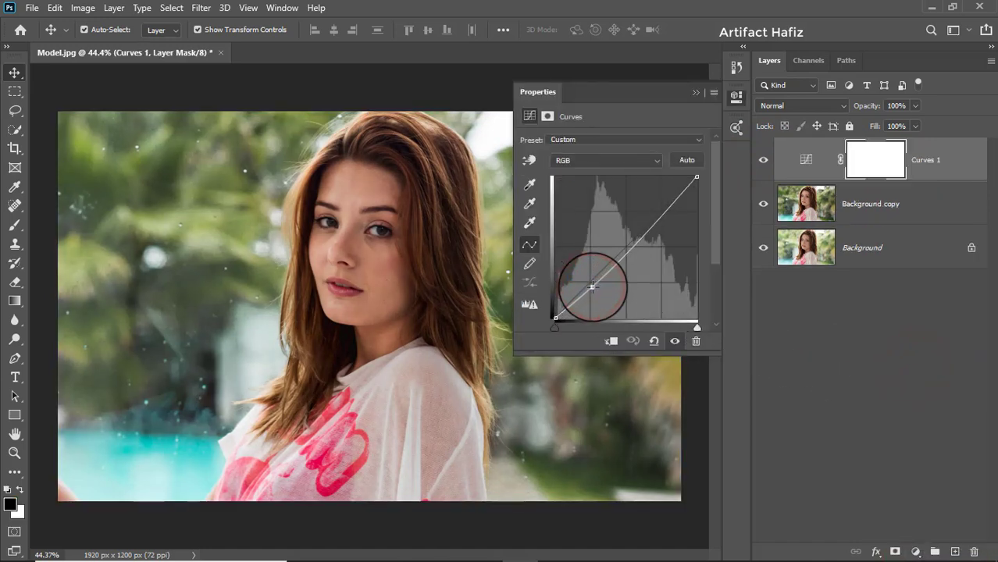
left_click_drag(664, 211, 662, 205)
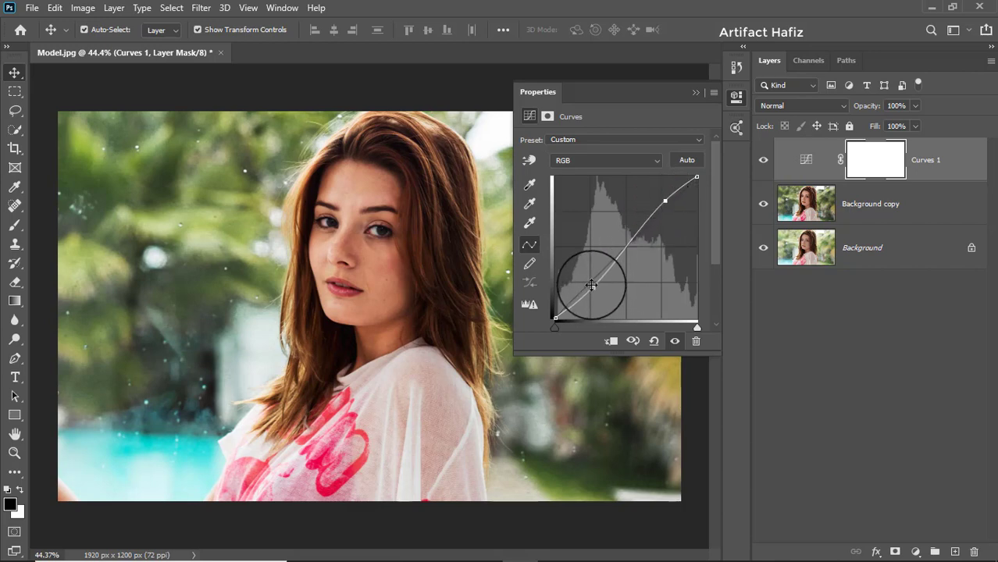
left_click_drag(591, 286, 590, 283)
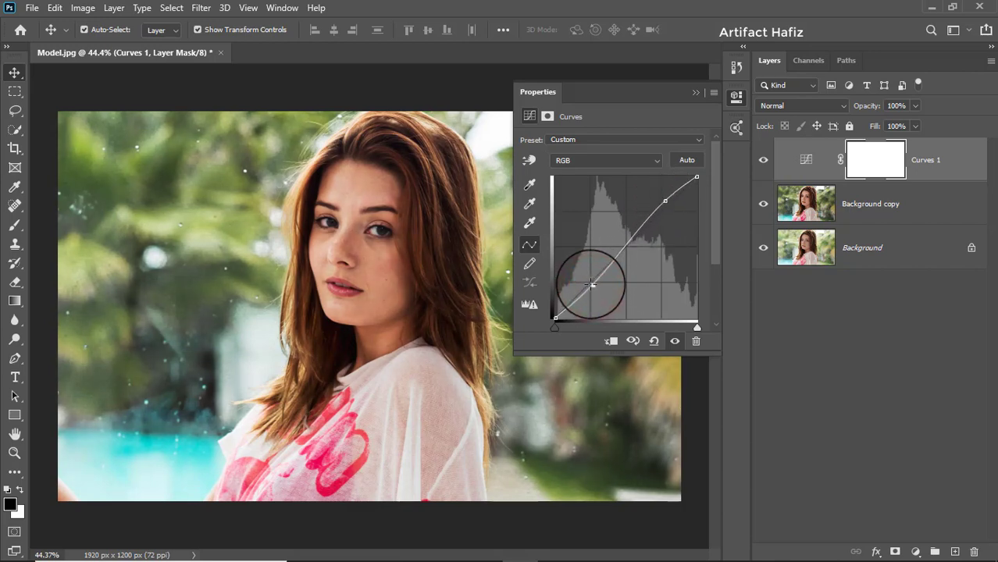
left_click_drag(665, 200, 668, 198)
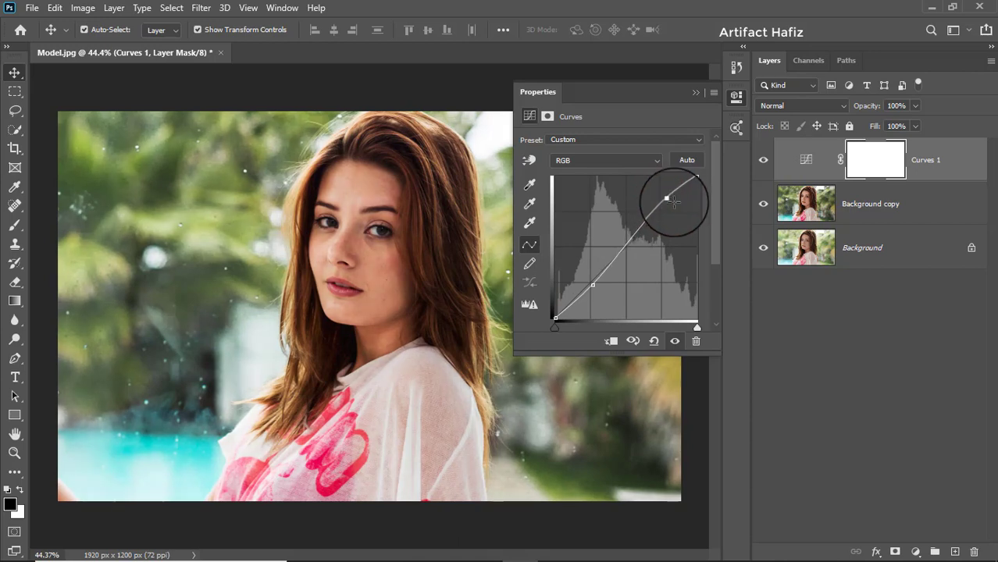
left_click(695, 94)
Invert the Curves 1 mask to black and set up a white brush at 99% opacity
left_click(869, 162)
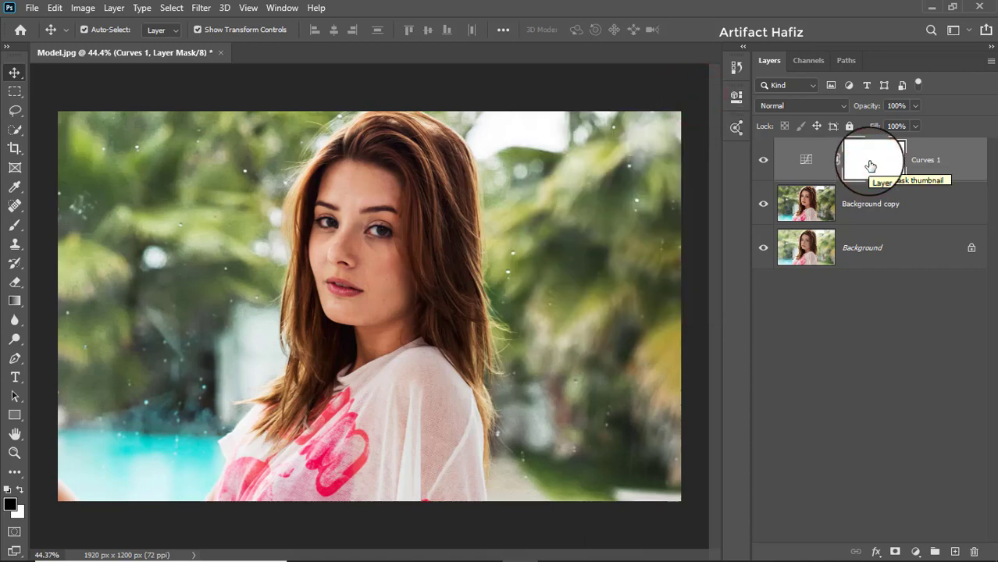
key("ctrl+i")
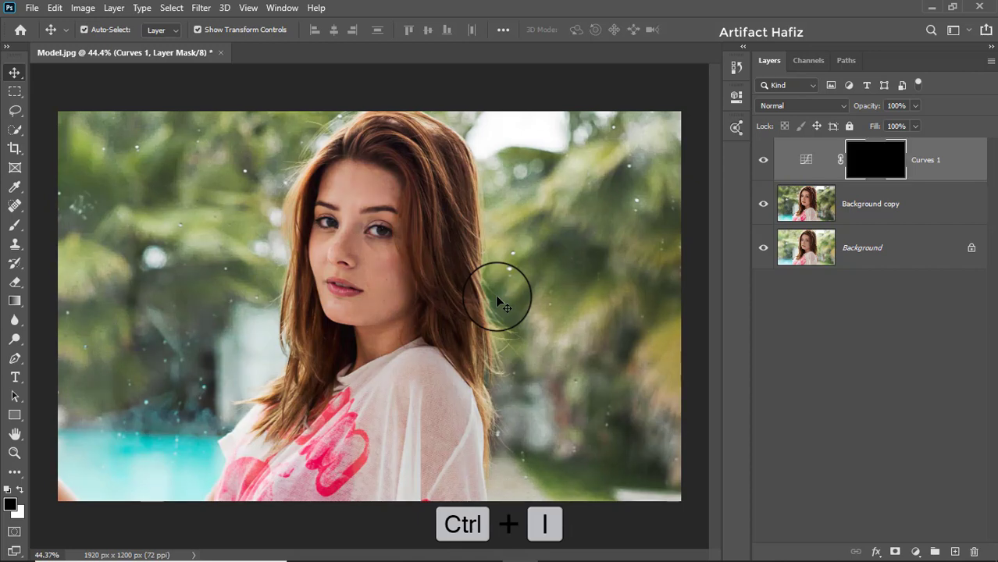
left_click(15, 225)
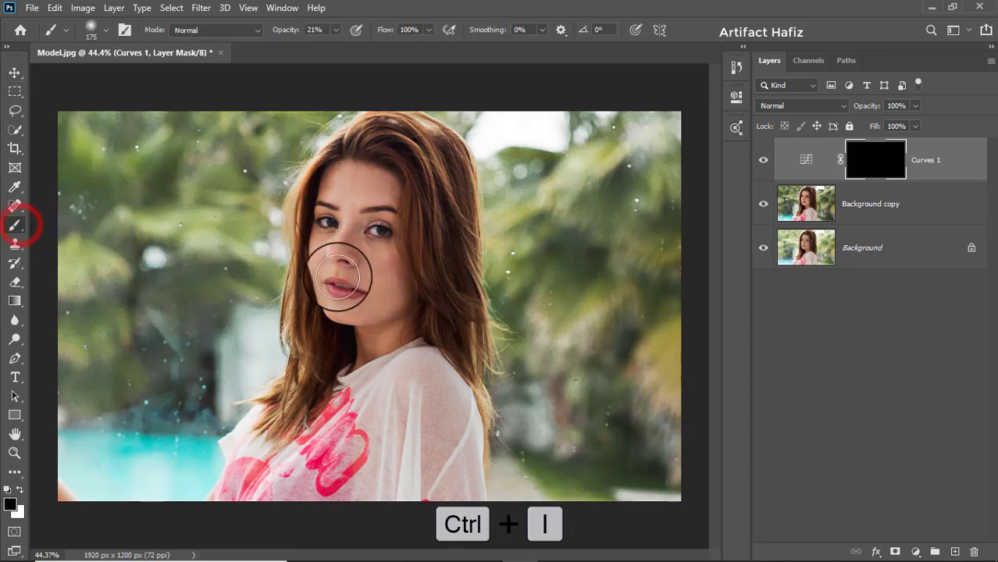
key("bracketright")
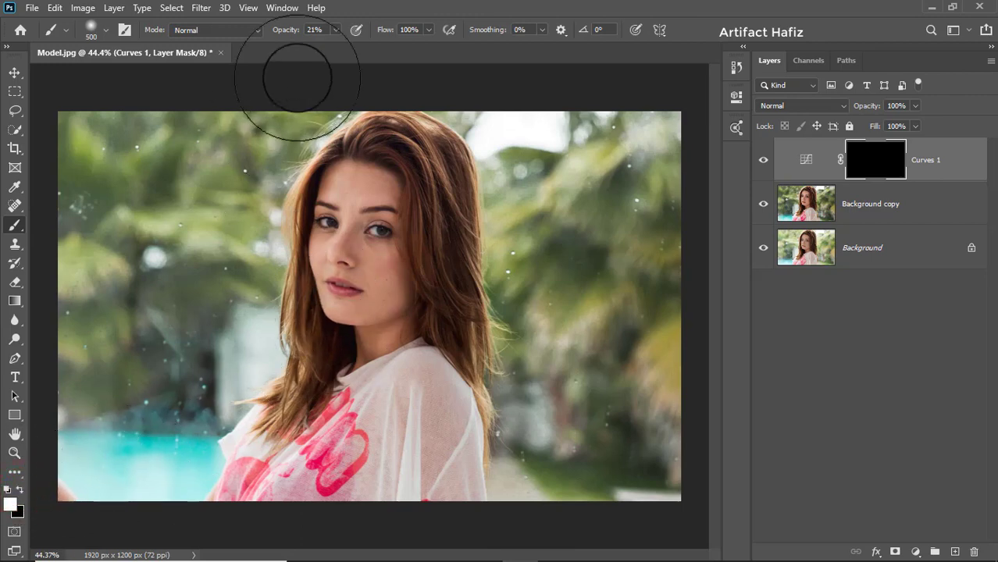
left_click_drag(335, 48, 387, 45)
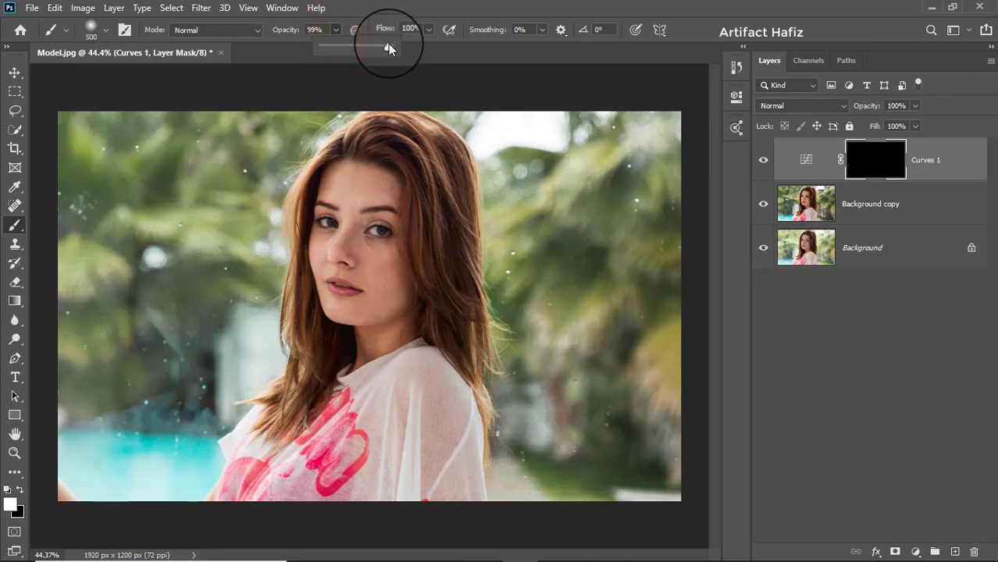
Paint white over the face on the Curves 1 mask with a size 200 brush and compare with the layer hidden
key("bracketleft")
key("bracketleft")
key("bracketleft")
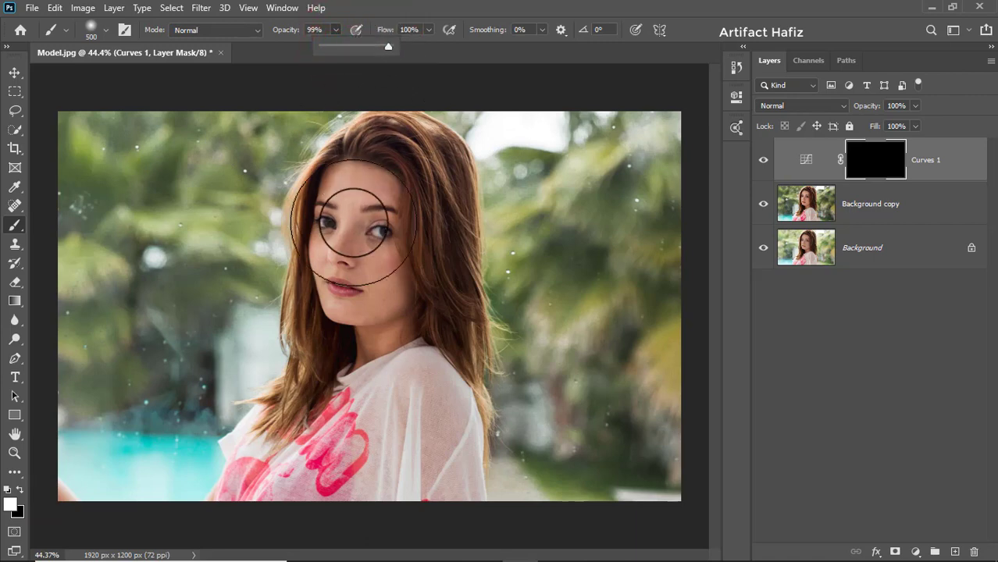
mouse_move(356, 186)
left_mouse_down()
mouse_move(350, 297)
mouse_move(357, 213)
left_mouse_up()
mouse_move(373, 199)
left_mouse_down()
mouse_move(388, 245)
mouse_move(343, 219)
mouse_move(361, 316)
left_mouse_up()
left_click_drag(352, 251, 372, 341)
left_click_drag(383, 323, 386, 332)
left_click(403, 304)
mouse_move(367, 222)
left_mouse_down()
mouse_move(353, 306)
mouse_move(333, 202)
mouse_move(341, 269)
left_mouse_up()
mouse_move(327, 220)
left_mouse_down()
mouse_move(374, 225)
mouse_move(385, 306)
left_mouse_up()
mouse_move(361, 202)
left_mouse_down()
mouse_move(363, 188)
mouse_move(371, 196)
left_mouse_up()
mouse_move(358, 174)
left_mouse_down()
mouse_move(351, 221)
mouse_move(352, 293)
mouse_move(372, 311)
left_mouse_up()
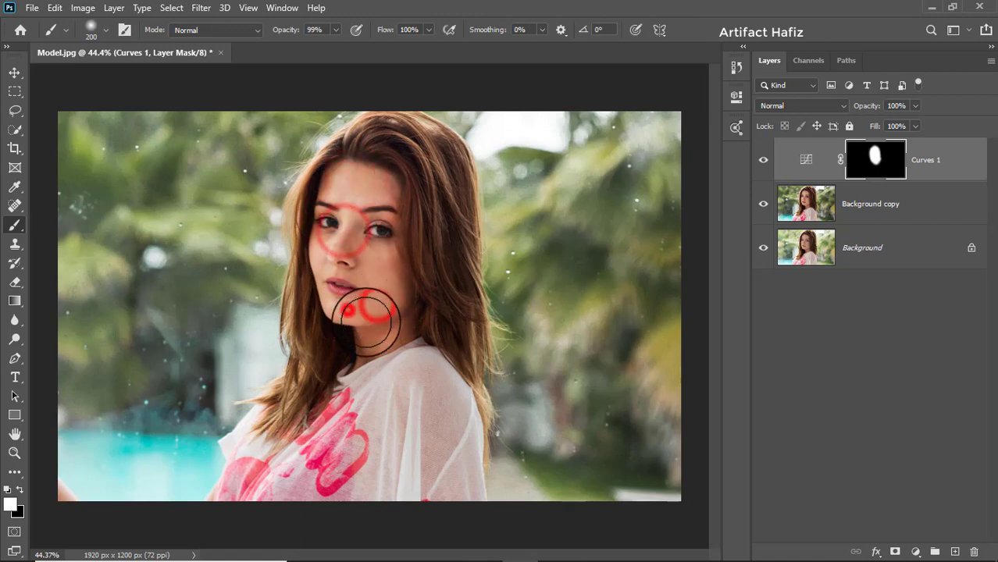
left_click(763, 160)
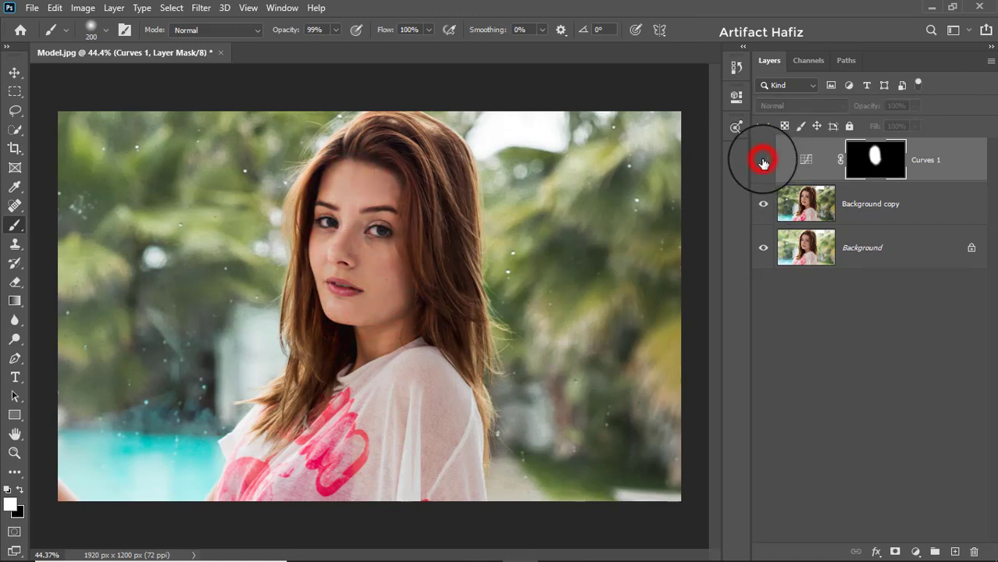
left_click(764, 161)
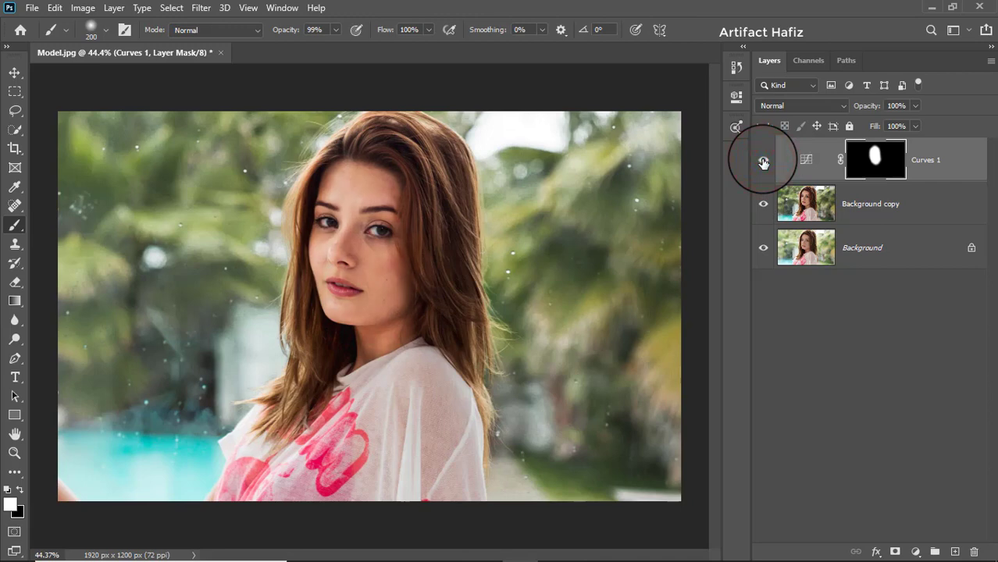
Add a Color Lookup adjustment layer above Curves 1 using the 3DLUT file Soft_Warming.look
left_click(928, 160)
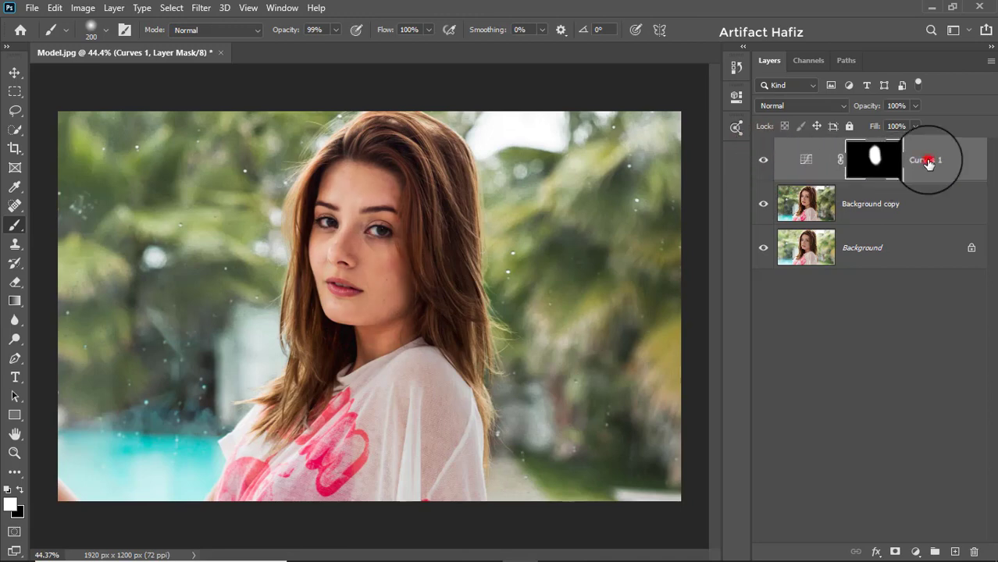
left_click(916, 551)
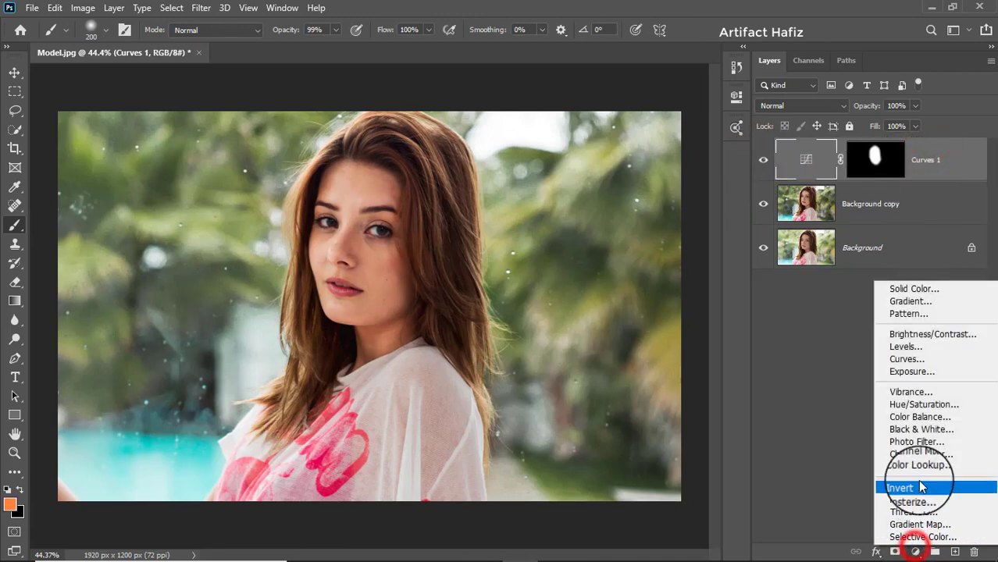
left_click(919, 466)
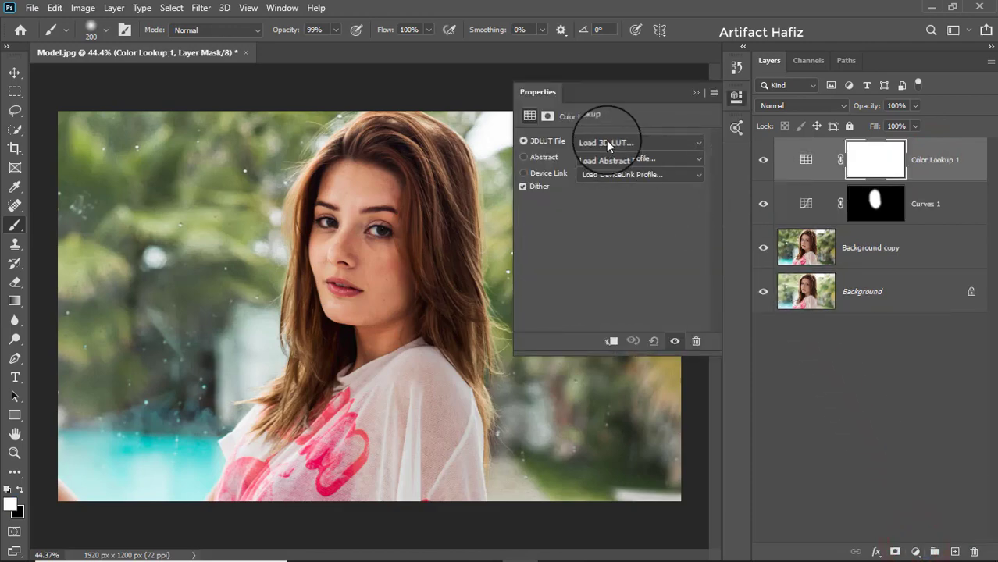
left_click(607, 142)
left_click(640, 384)
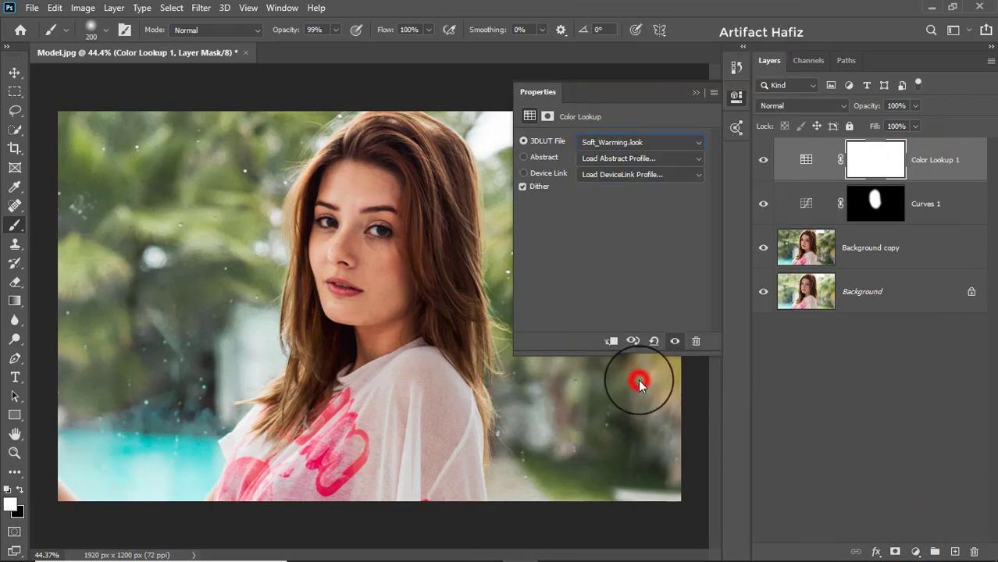
left_click(696, 93)
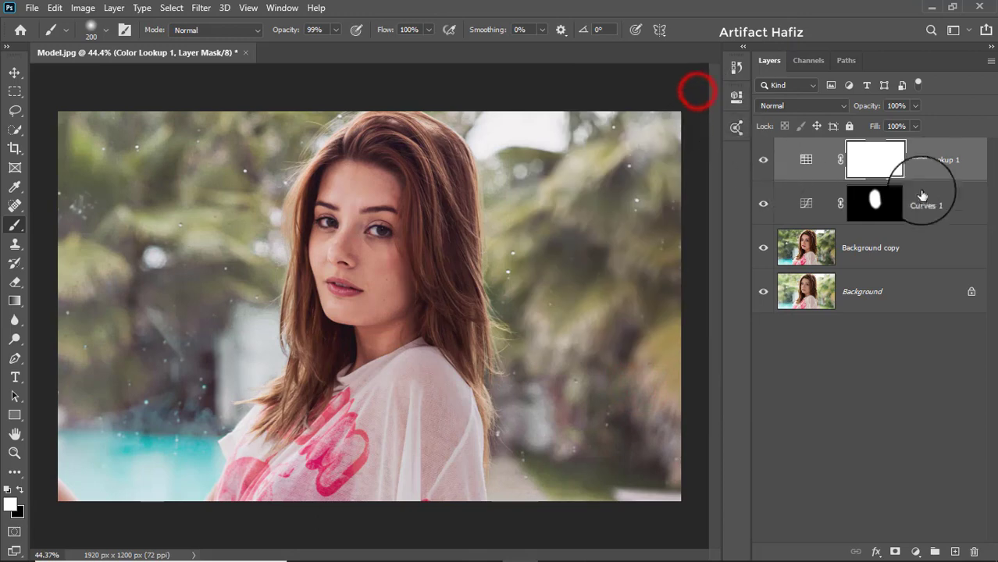
Set the Color Lookup 1 layer to Luminosity blending at 41% opacity
left_click(934, 160)
left_click(797, 108)
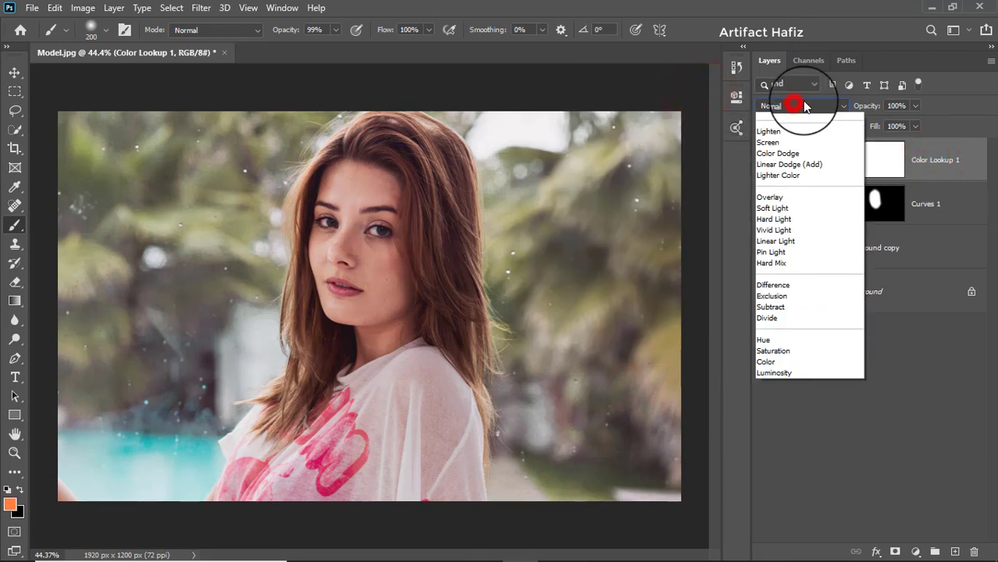
left_click(773, 459)
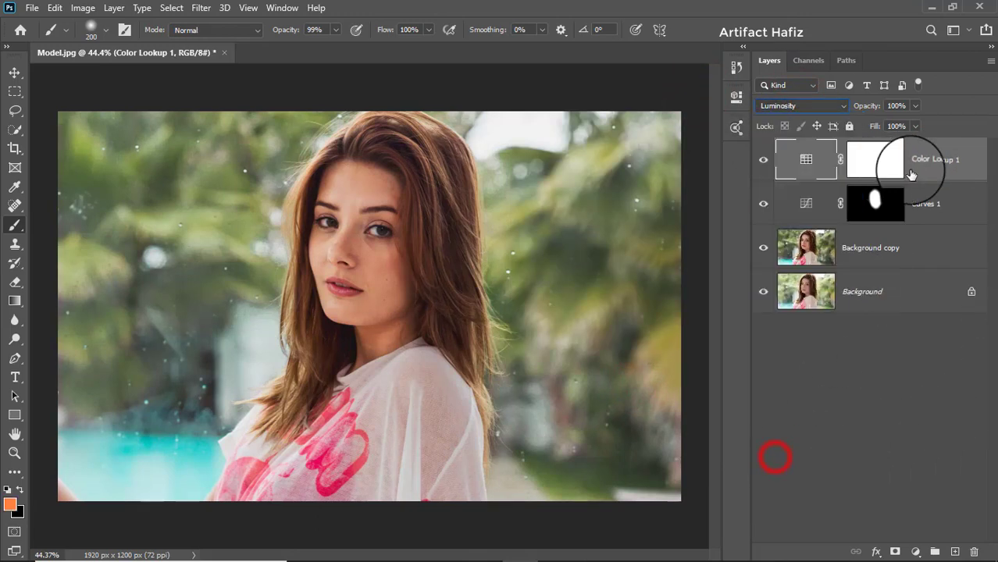
left_click(914, 105)
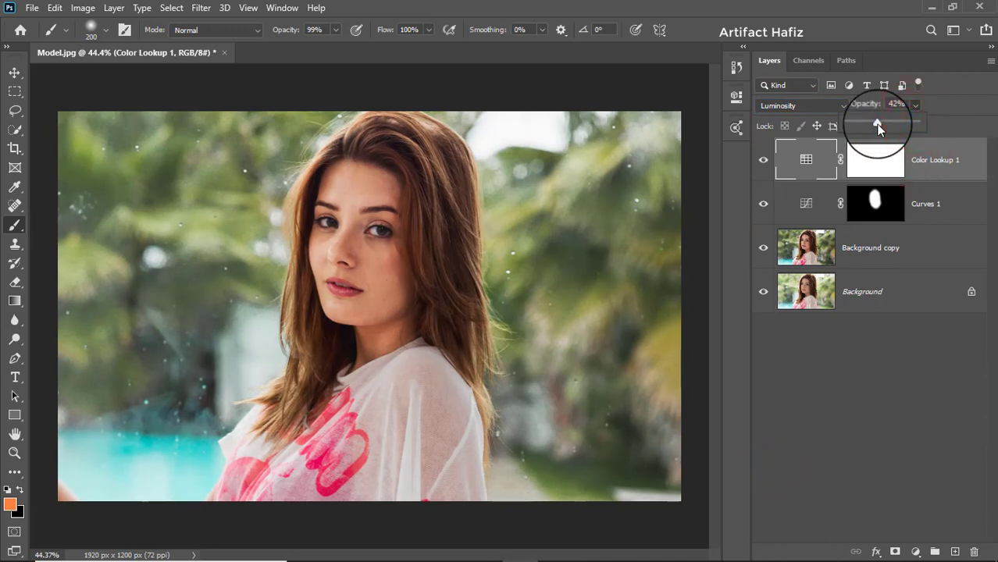
left_click(929, 161)
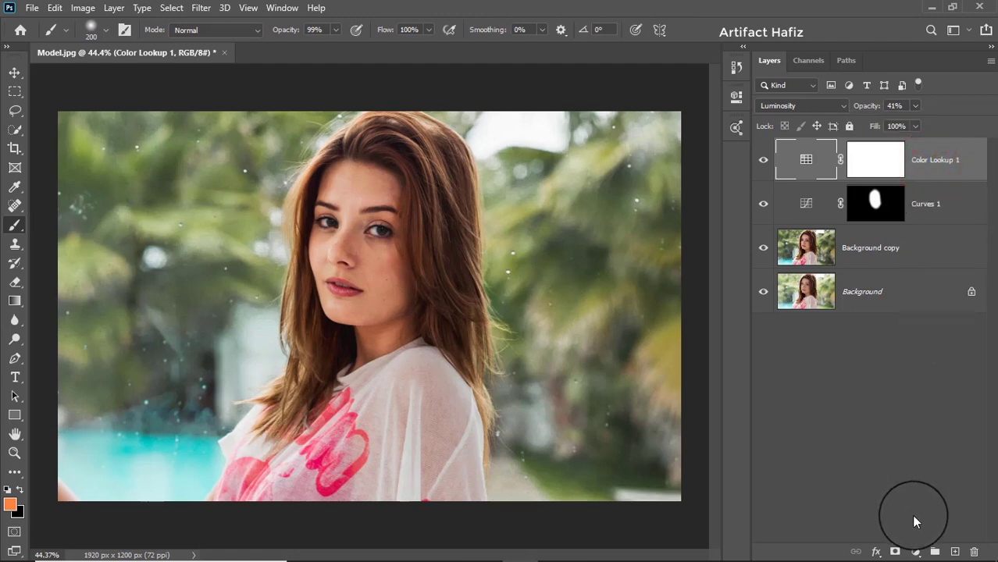
Reduce the Curves 1 layer's opacity to 73%
left_click(937, 201)
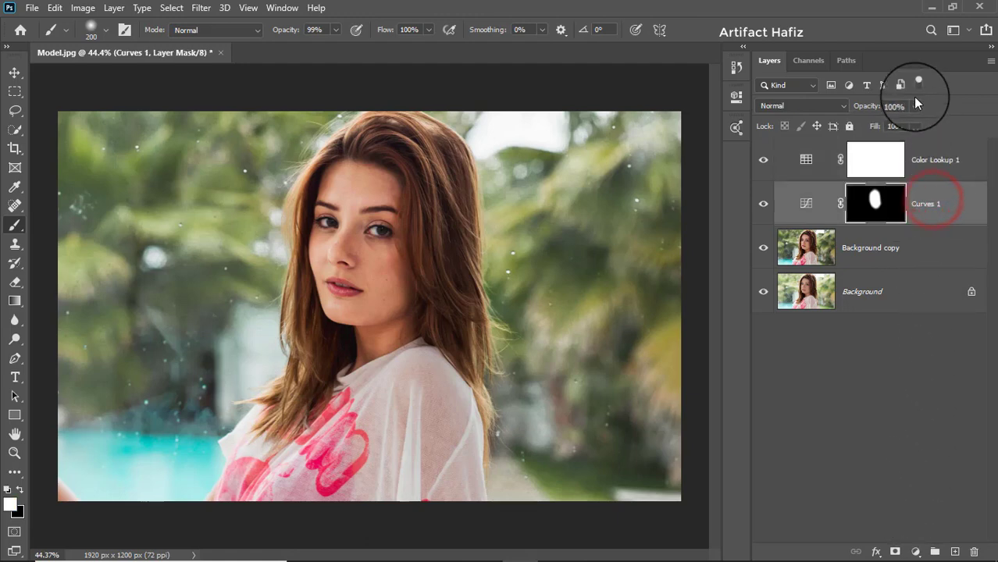
mouse_move(916, 123)
left_mouse_down()
mouse_move(888, 125)
mouse_move(899, 128)
left_mouse_up()
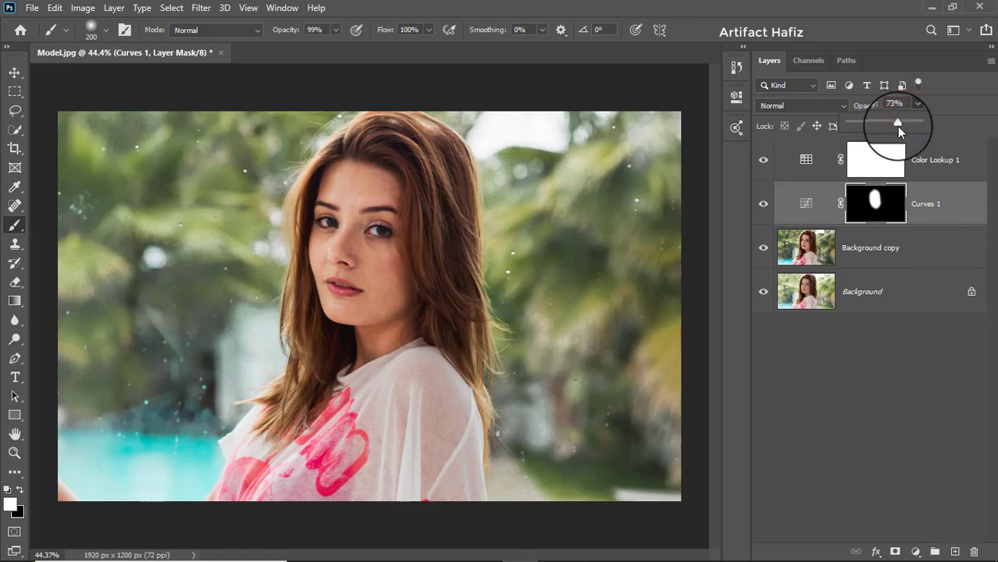
Add a Levels adjustment layer above Color Lookup 1 with the input black point at 1 and white point at 251
left_click(944, 159)
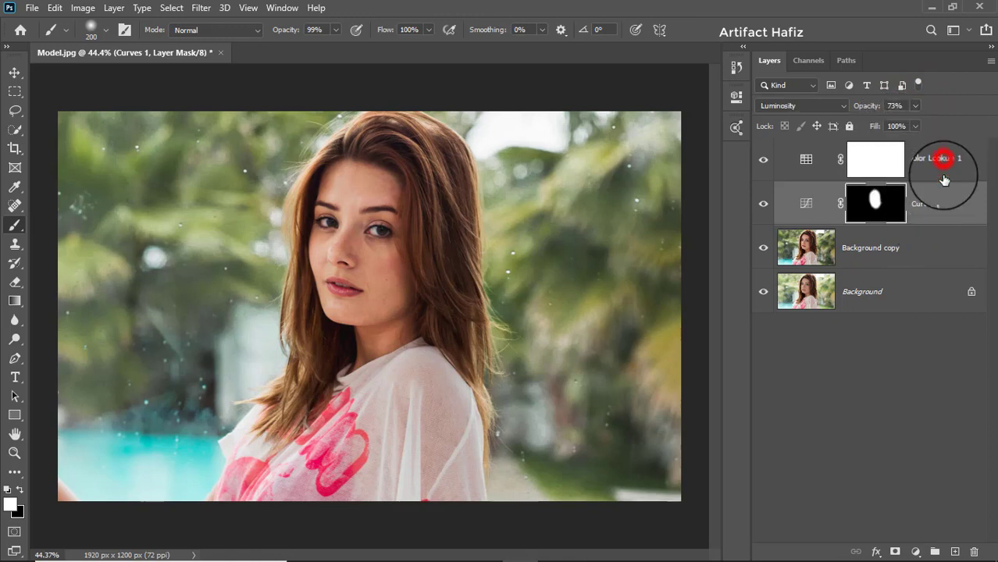
left_click(914, 551)
left_click(915, 349)
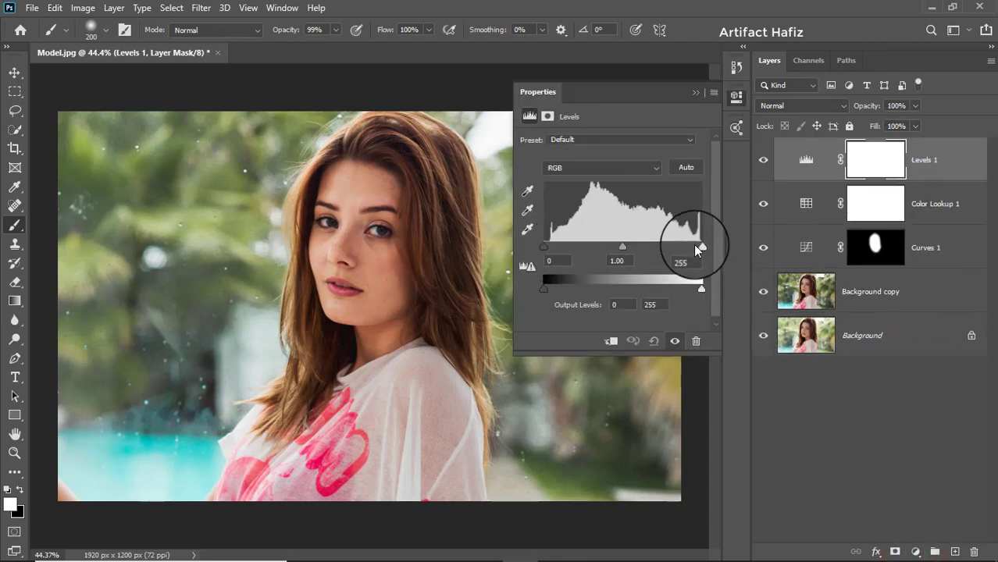
left_click_drag(698, 249, 699, 247)
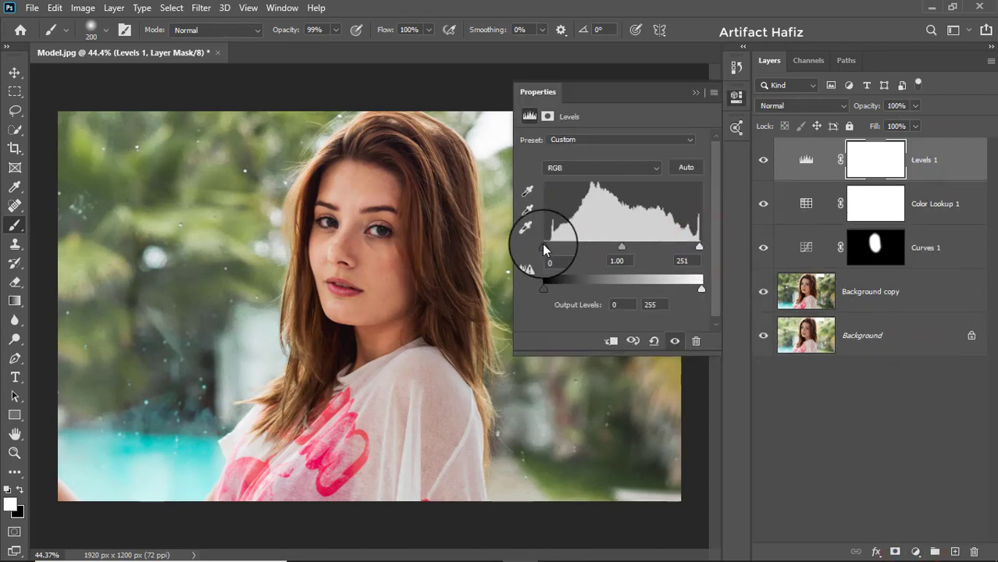
left_click_drag(544, 246, 545, 248)
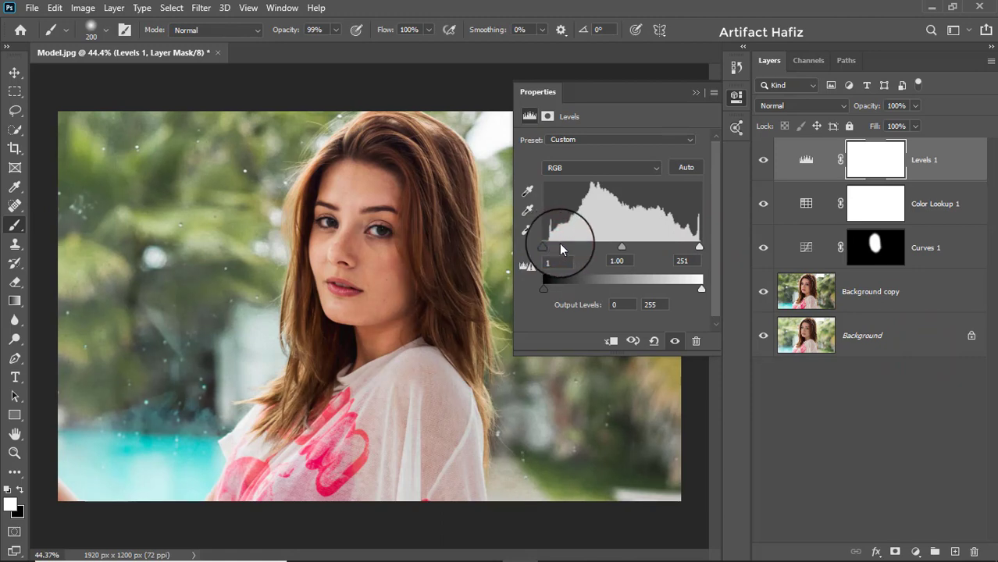
left_click(564, 261)
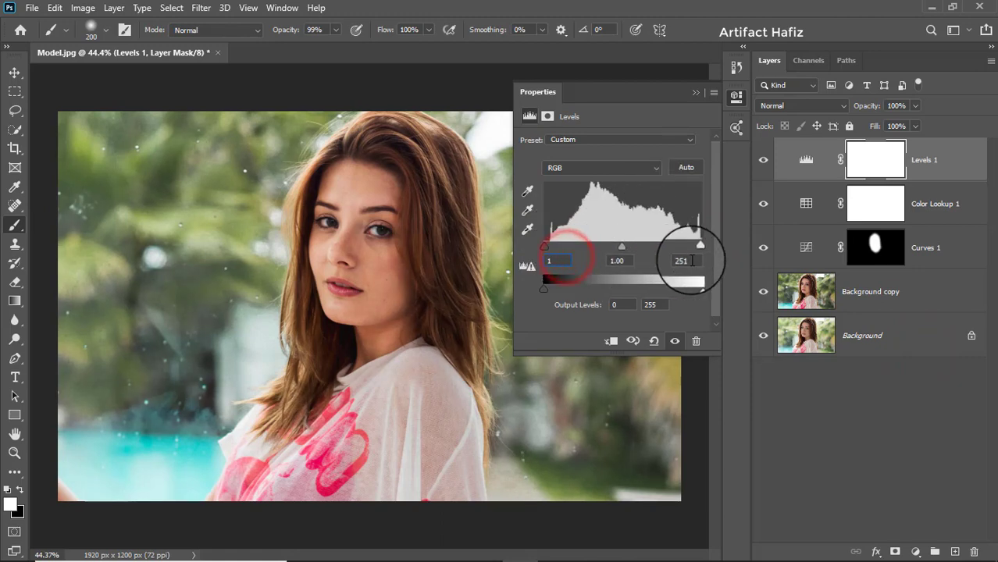
left_click(687, 261)
left_click(692, 94)
Stamp all visible layers into a new layer above Levels 1 and convert it for smart filters
left_click(923, 161)
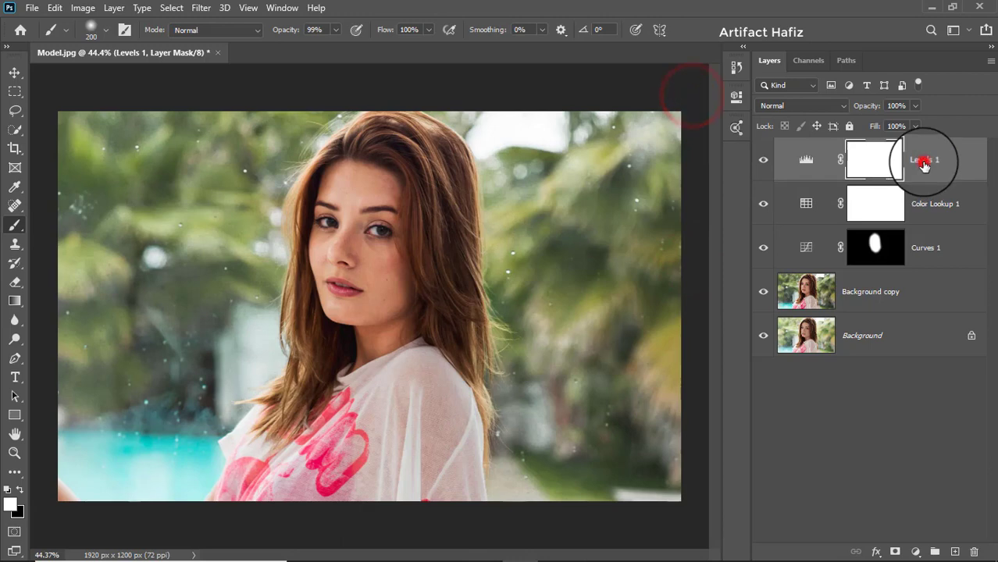
key("ctrl+alt+shift+e")
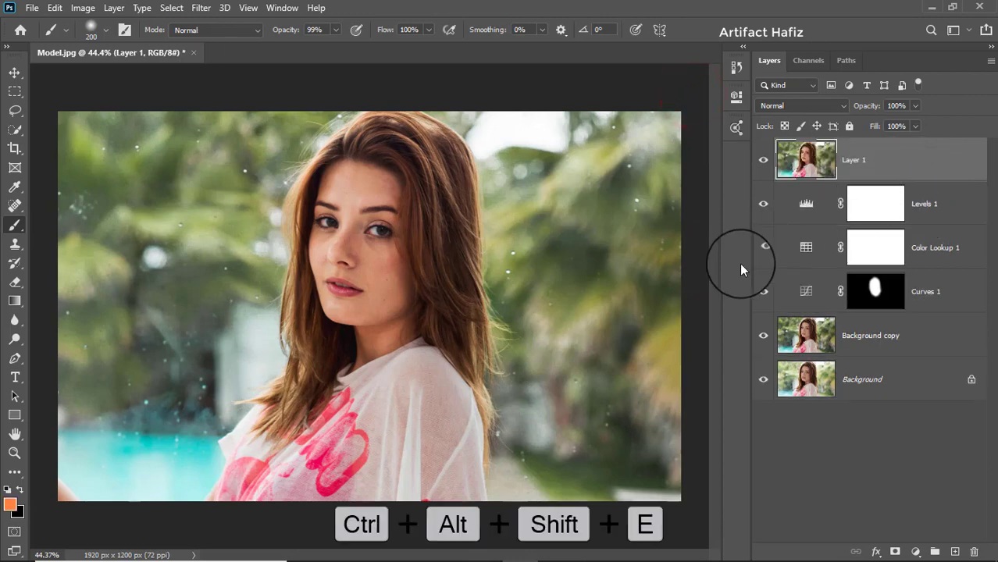
left_click(200, 9)
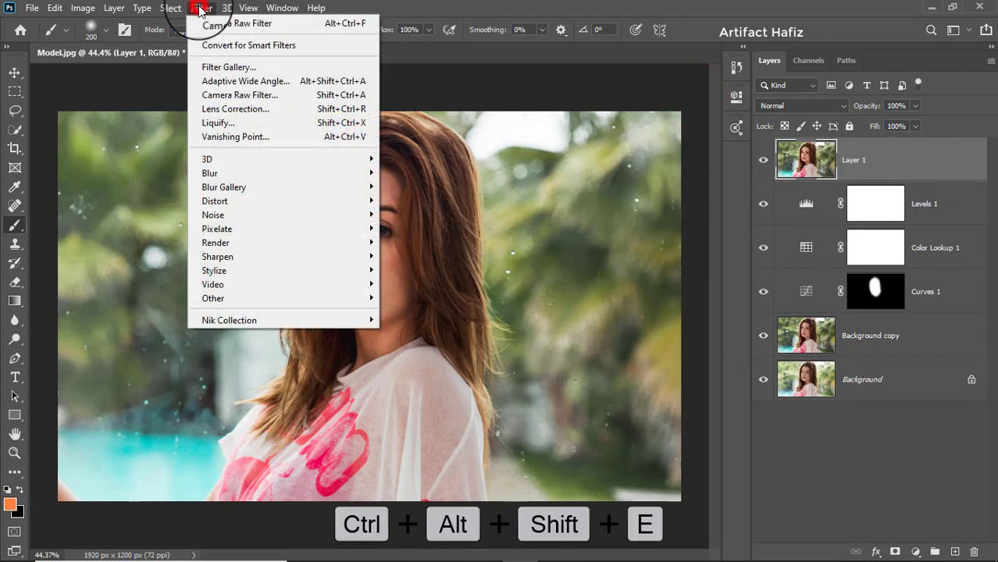
left_click(215, 44)
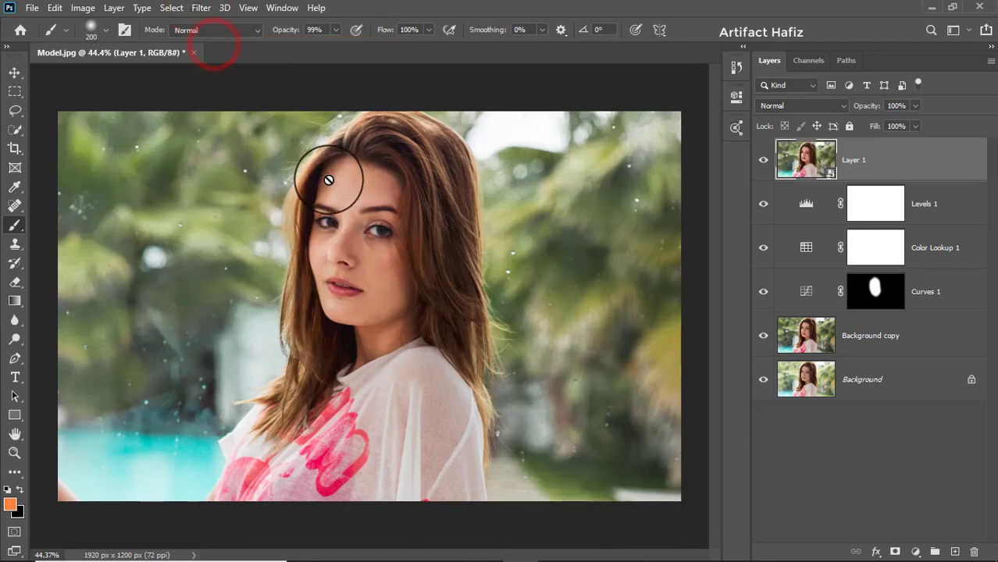
In the Camera Raw Filter on Layer 1, set Highlights -26, Shadows +24, Whites +47, Blacks -7, Texture +1 and Clarity +4
left_click(201, 9)
left_click(210, 96)
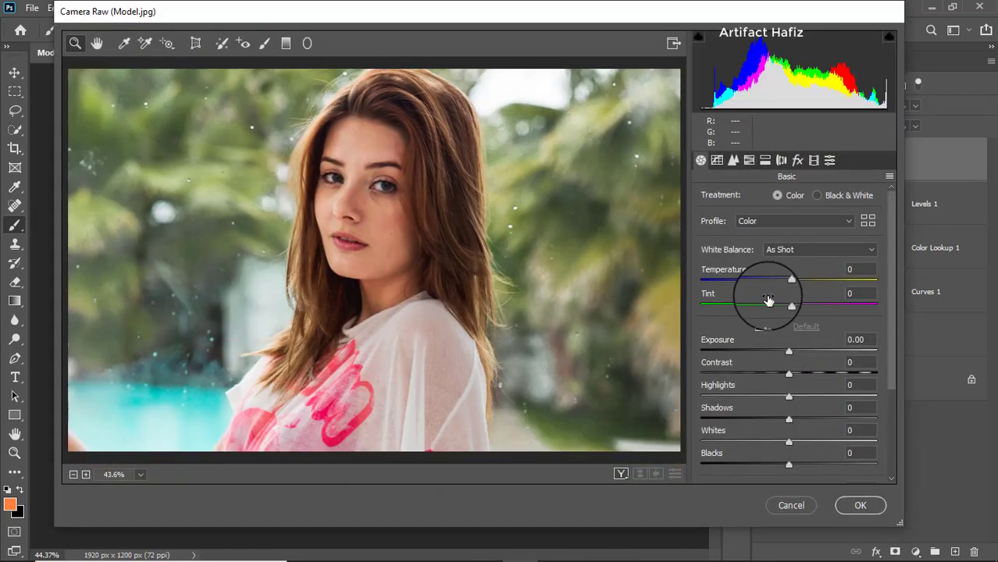
scroll(774, 308, "down", 1)
left_click_drag(789, 408, 830, 407)
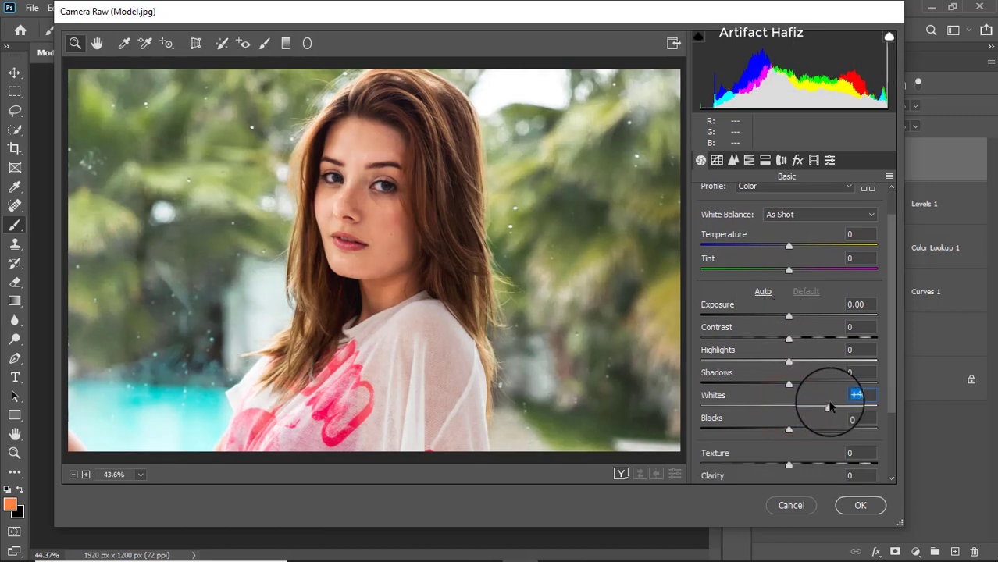
left_click_drag(791, 363, 810, 383)
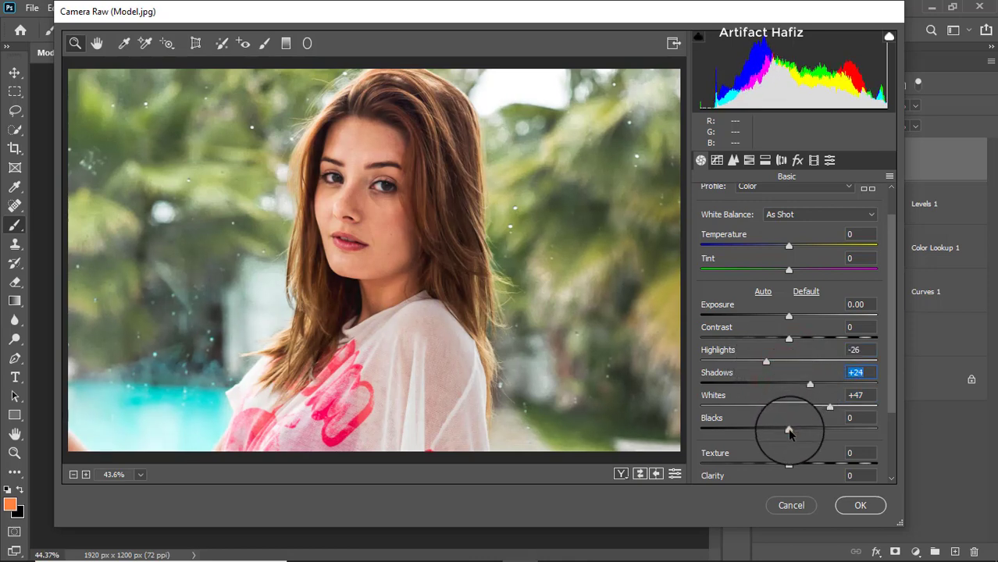
left_click_drag(790, 434, 785, 434)
scroll(781, 423, "down", 1)
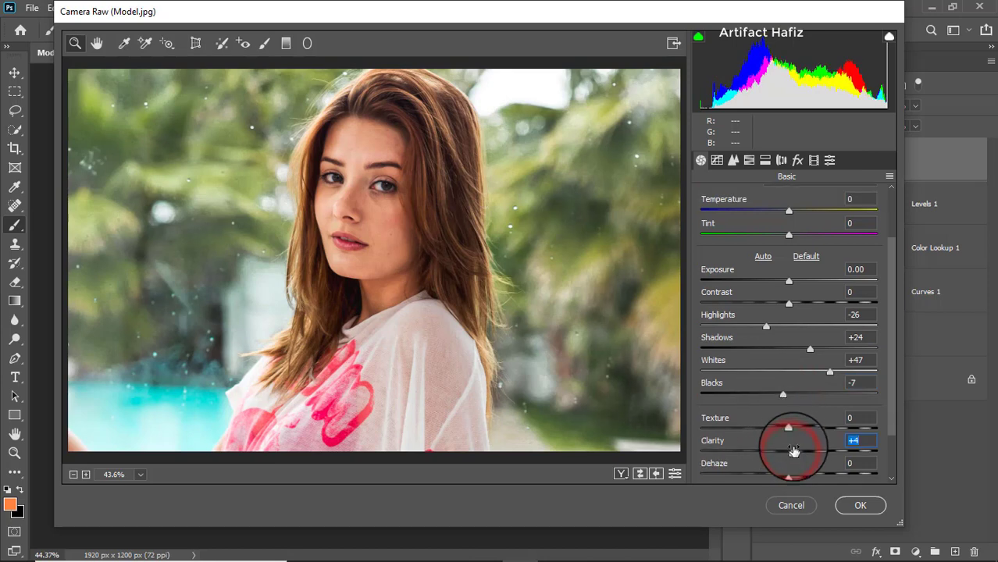
left_click_drag(792, 432, 792, 433)
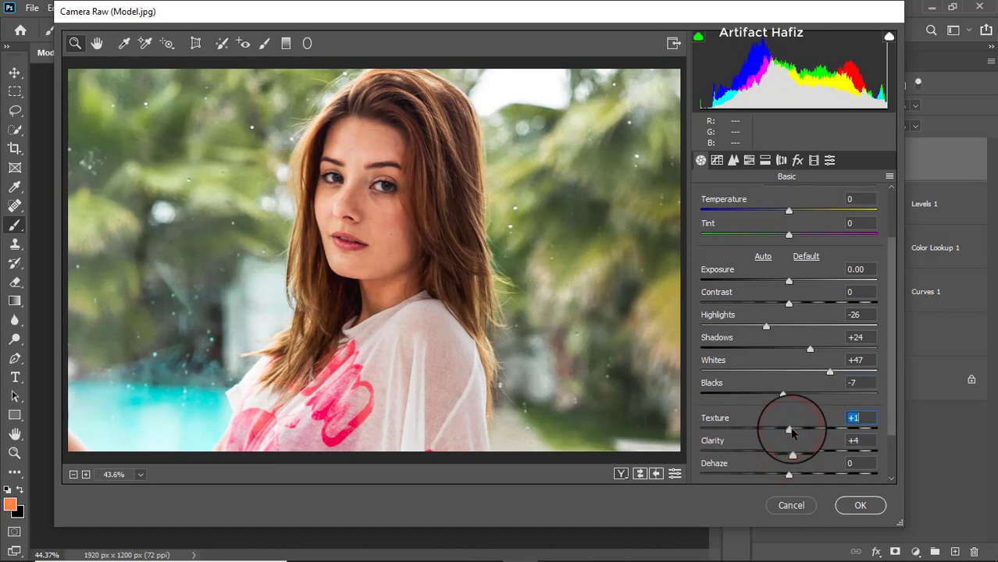
Raise the RGB point curve's black point to output 4 at input 0 and set the sharpening amount to 7
left_click(716, 161)
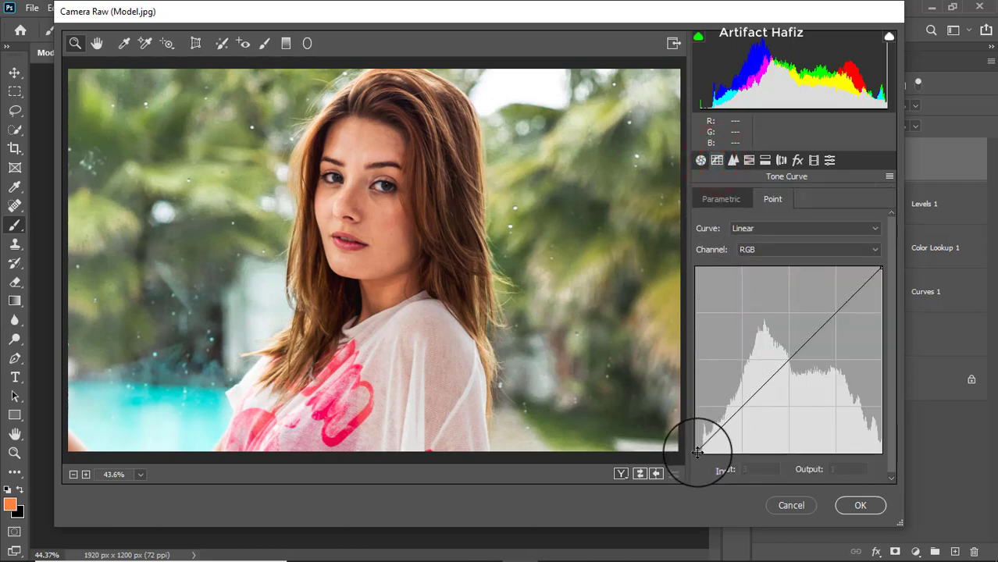
mouse_move(698, 451)
left_mouse_down()
mouse_move(689, 439)
mouse_move(691, 451)
left_mouse_up()
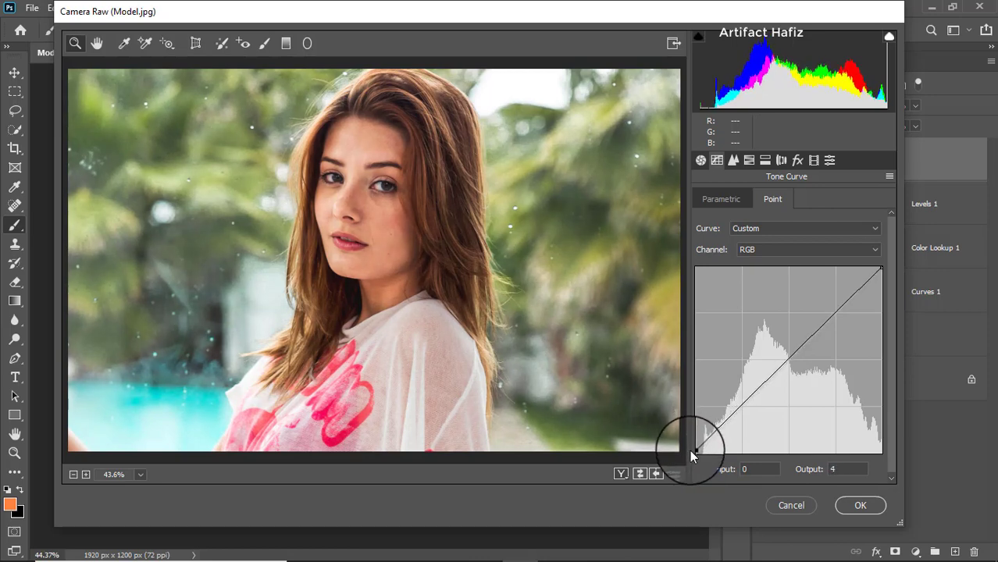
left_click(857, 469)
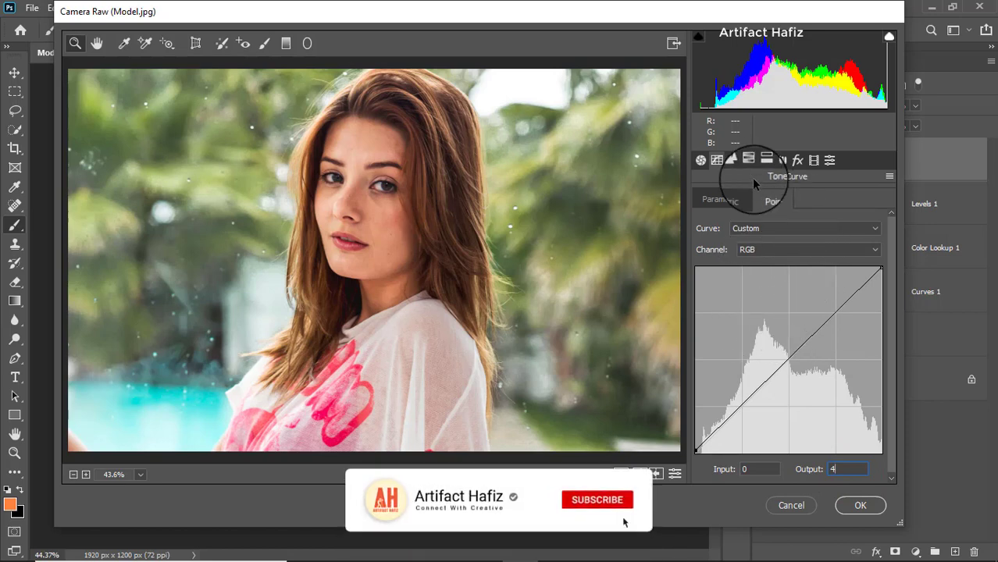
left_click(732, 159)
left_click(700, 221)
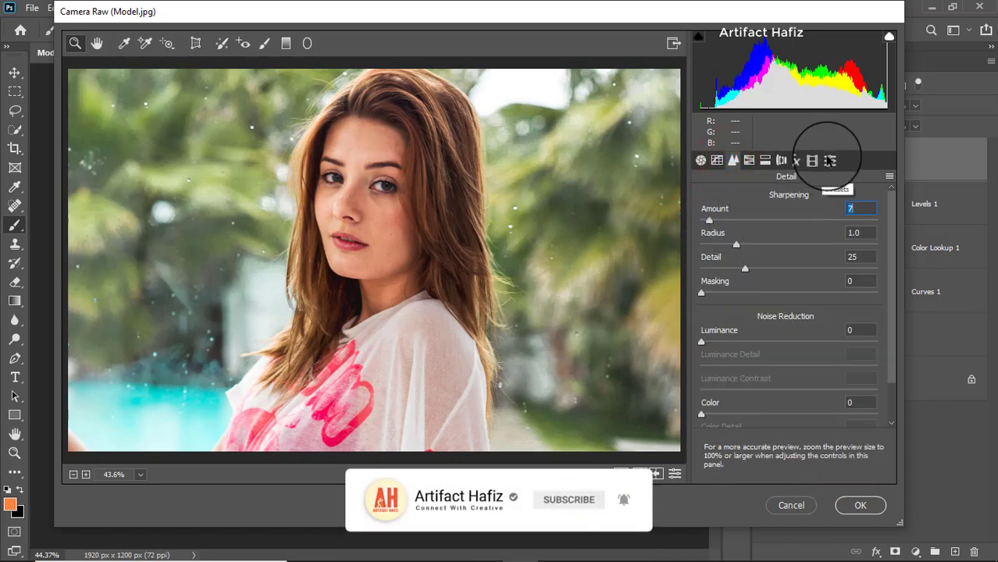
Set the post-crop vignetting amount to -19 and apply the Camera Raw Filter
left_click(796, 160)
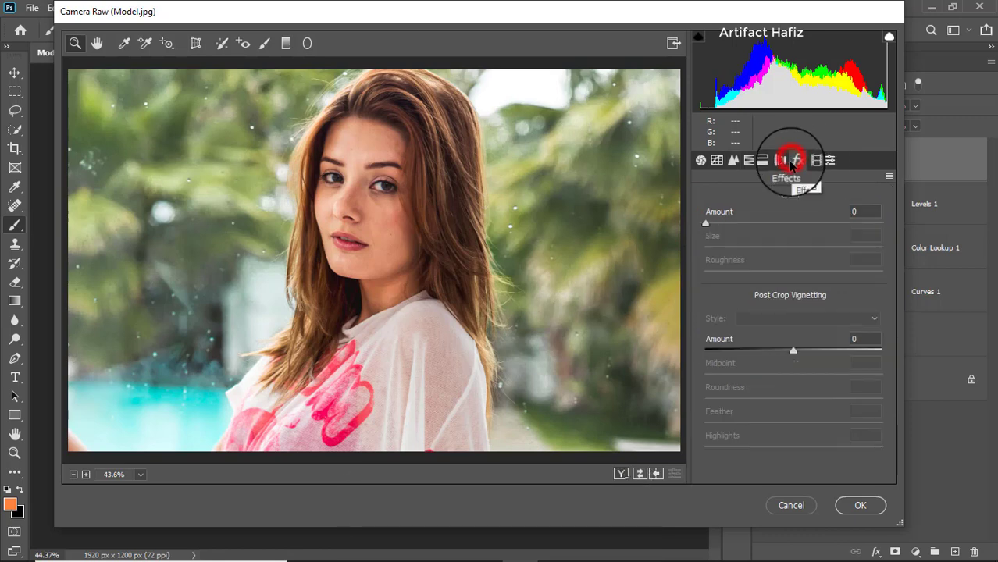
left_click_drag(794, 353, 777, 353)
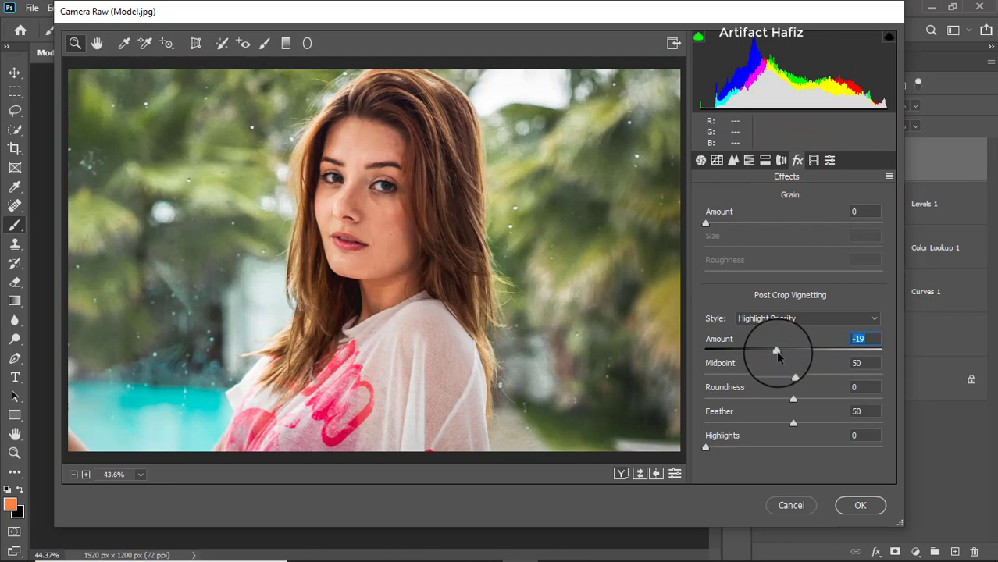
left_click(859, 507)
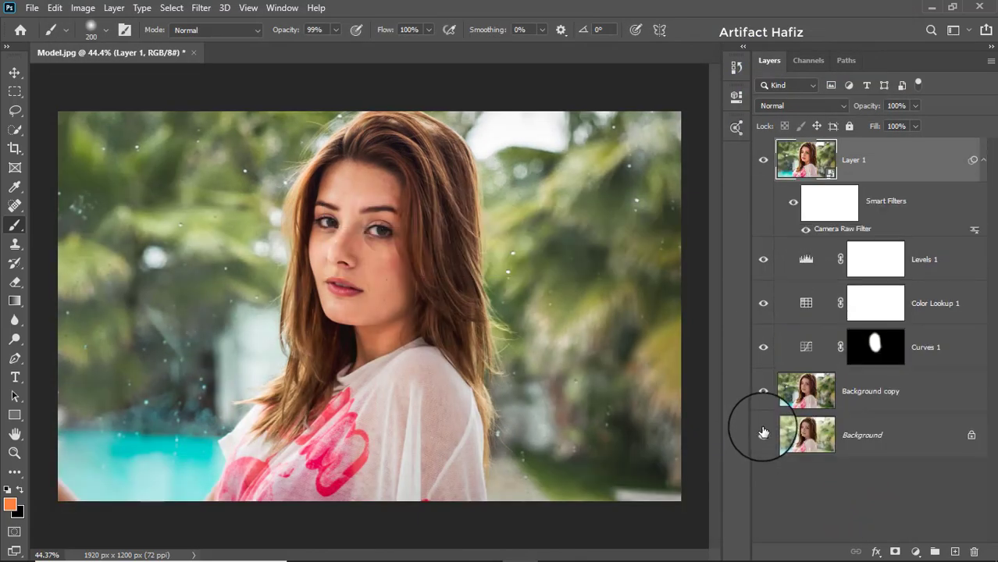
Compare the graded portrait with the original by toggling the visibility of all layers except Background
left_click(763, 435)
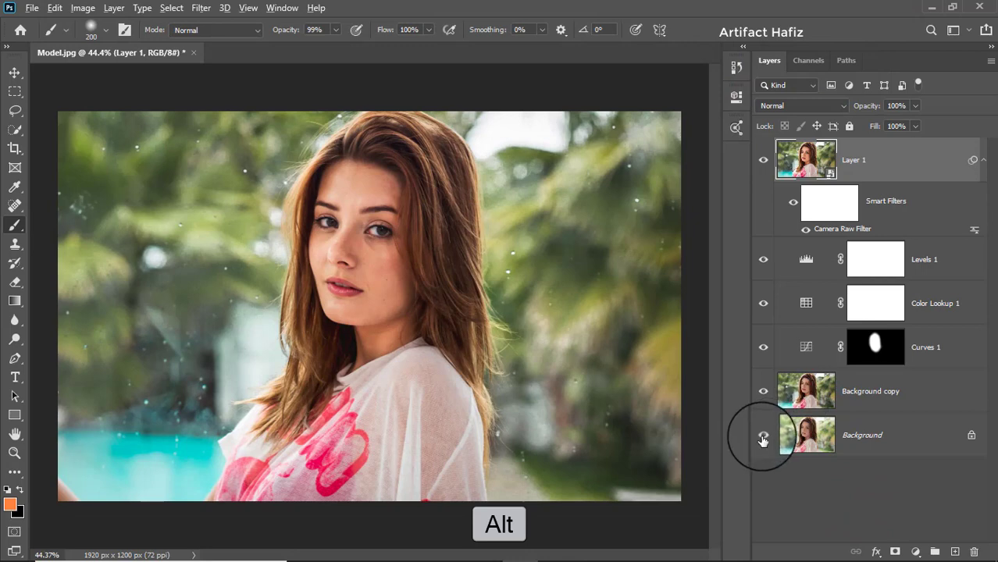
left_click(763, 438, "alt")
left_click(763, 437, "alt")
left_click(763, 438, "alt")
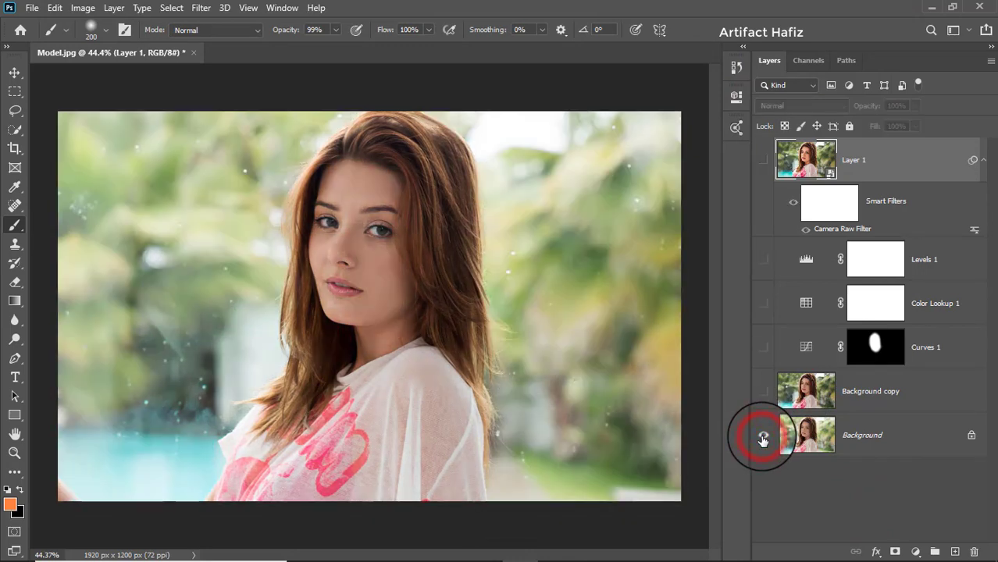